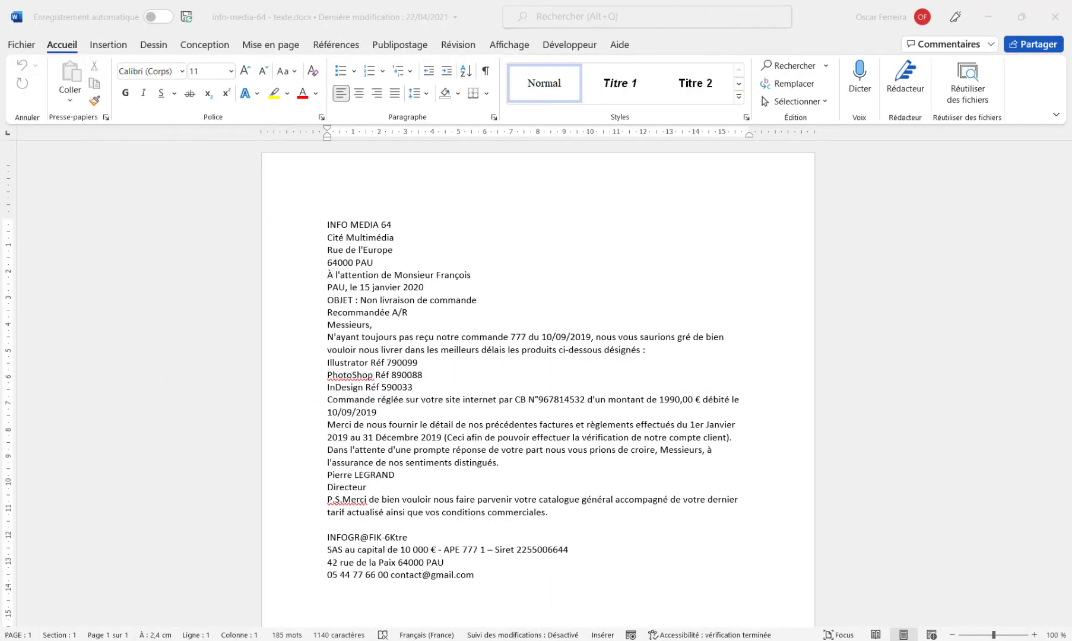
- Insert a blank line above the "À l'attention de" line, the date line, the OBJET line and the salutation "Messieurs,"
left_click(328, 275)
key("Return")
key("Down")
key("Return")
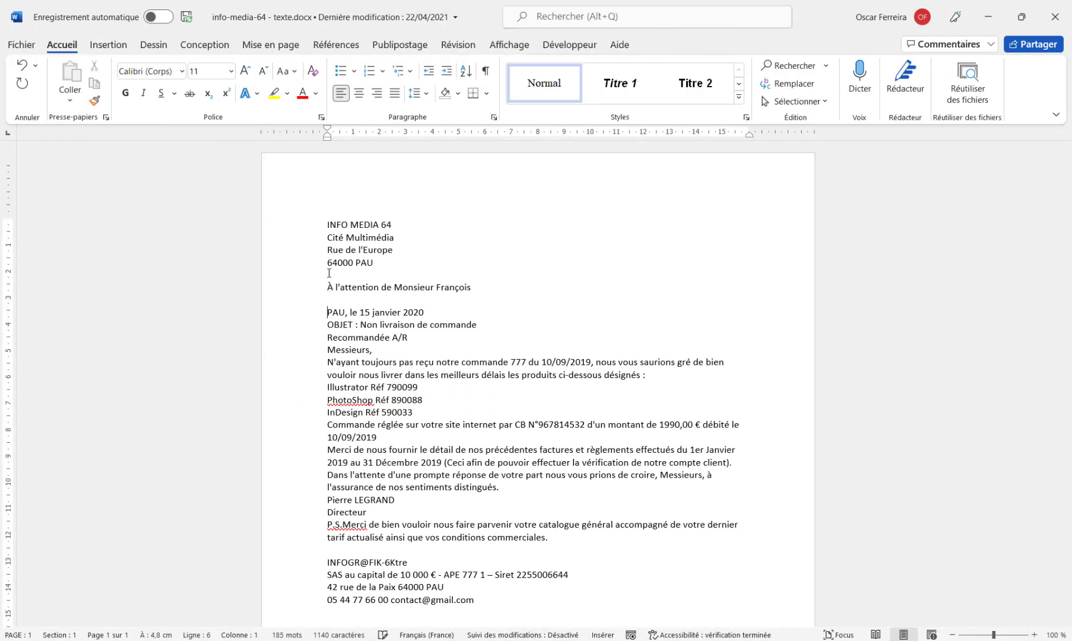
key("Down")
key("Return")
key("Down")
key("Return")
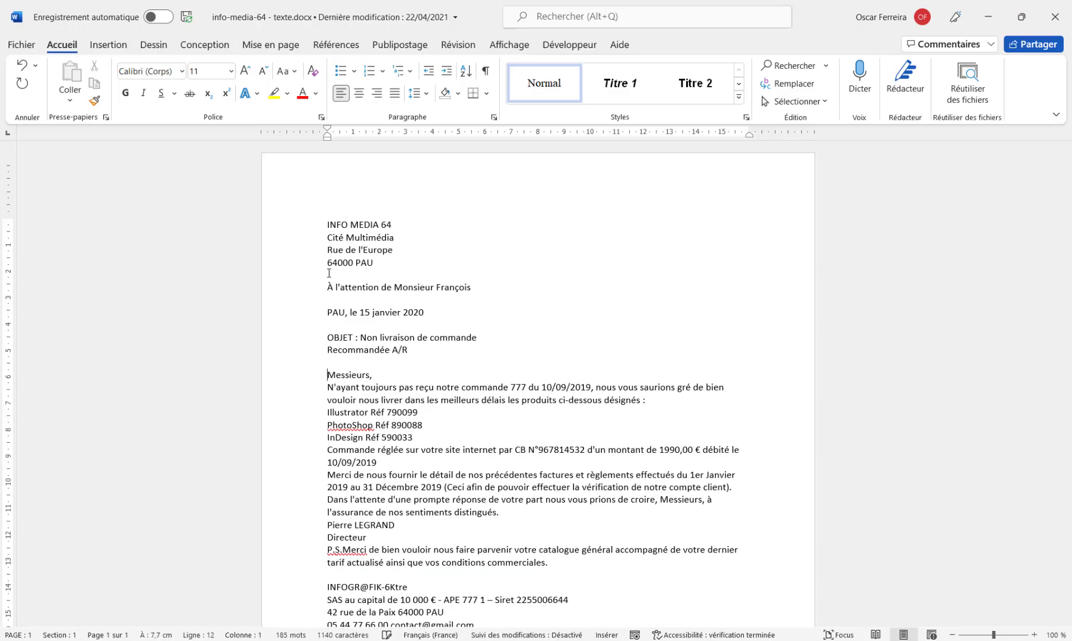
- Insert two blank lines below "Messieurs," and one blank line above the Illustrator, PhotoShop and InDesign list
key("Down")
key("Return")
key("Return")
key("Down")
key("Down")
key("Return")
- Insert a blank line above each of the paragraphs starting "Commande réglée", "Merci de nous fournir" and "Dans l'attente"
key("Down")
key("Down")
key("Down")
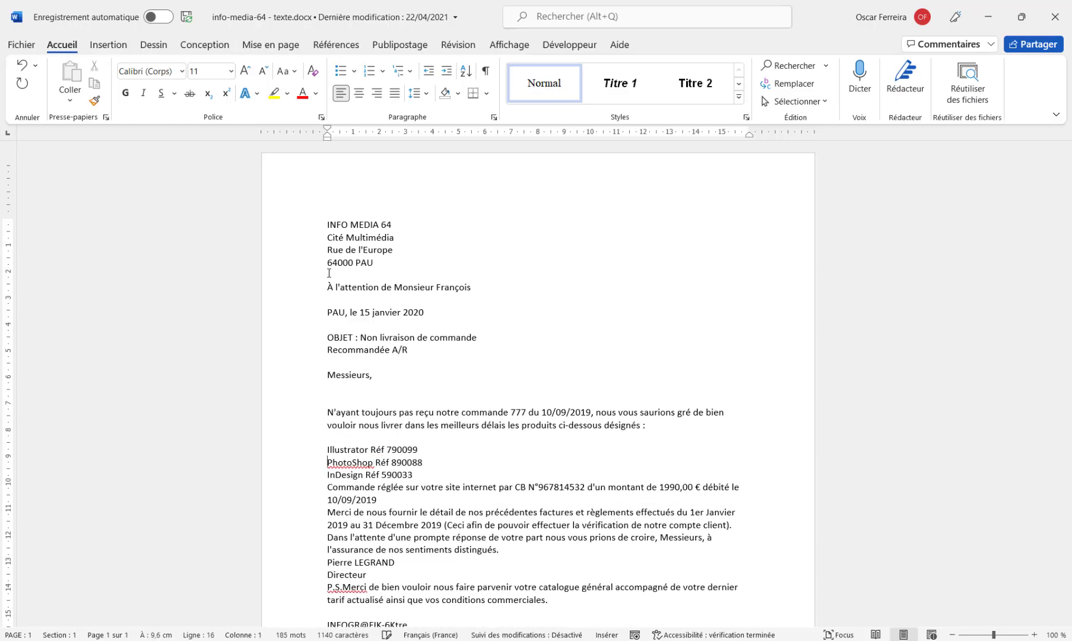
key("Return")
key("Down")
key("Down")
key("Return")
key("Down")
key("Down")
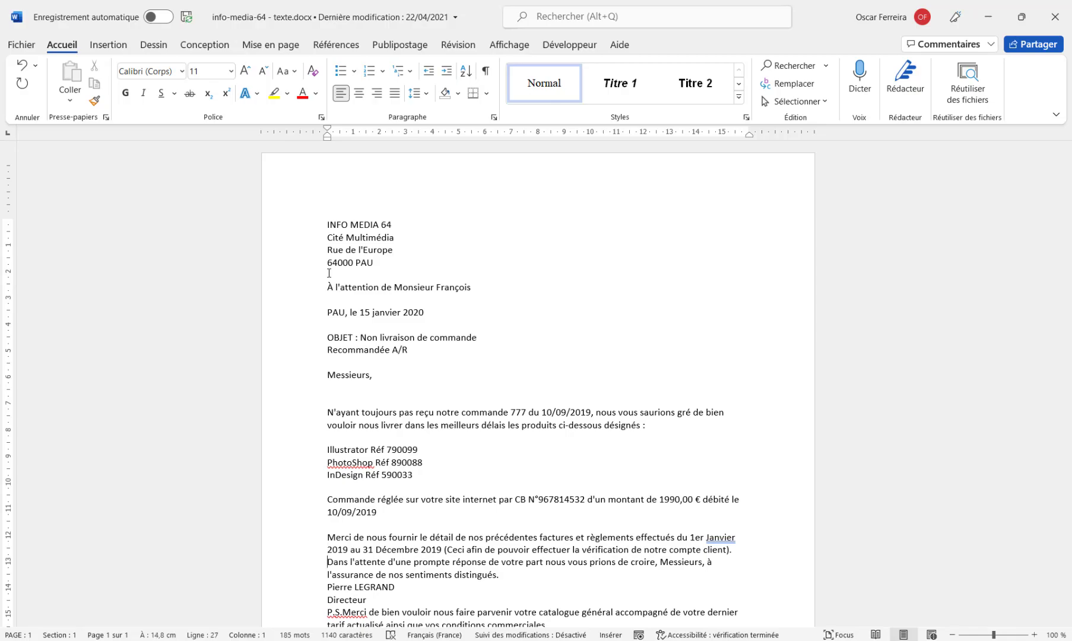
key("Return")
- Space out the closing with one blank line above the signatory's name, two above "Directeur" and one above the P.S. paragraph
key("Return")
key("Down")
key("Return")
key("Return")
key("Down")
key("Return")
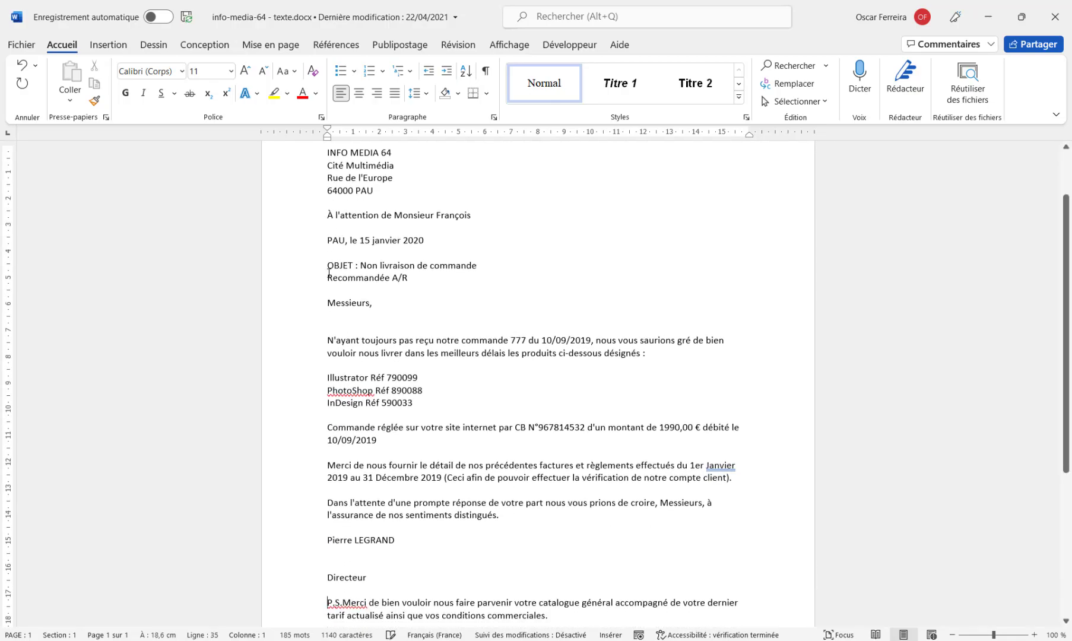
key("Down")
key("Down")
key("Return")
key("Down")
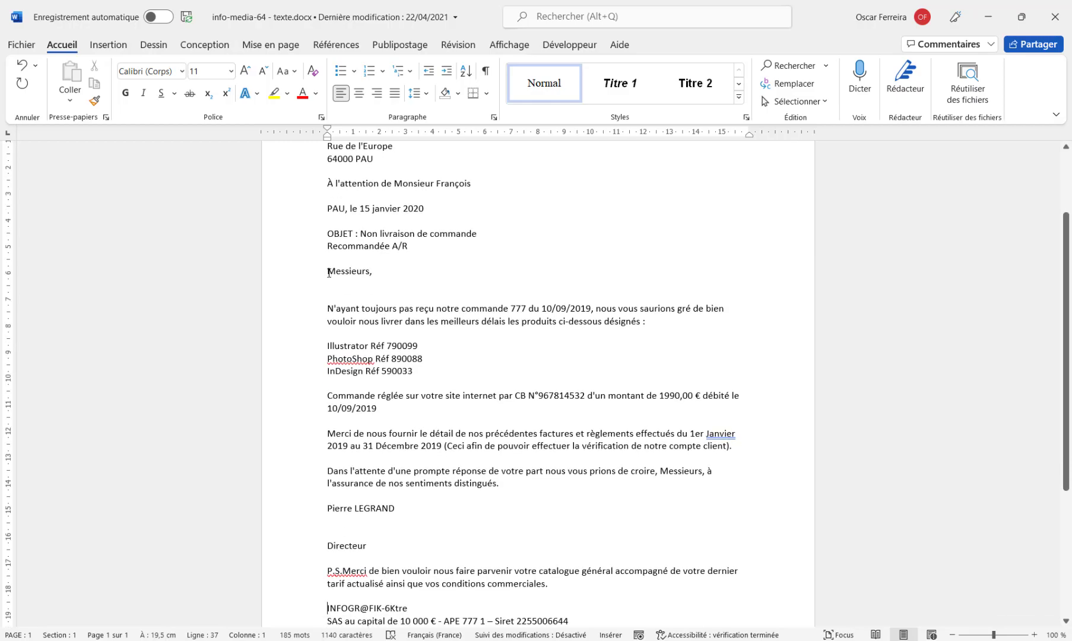
scroll(349, 214, "up", 3)
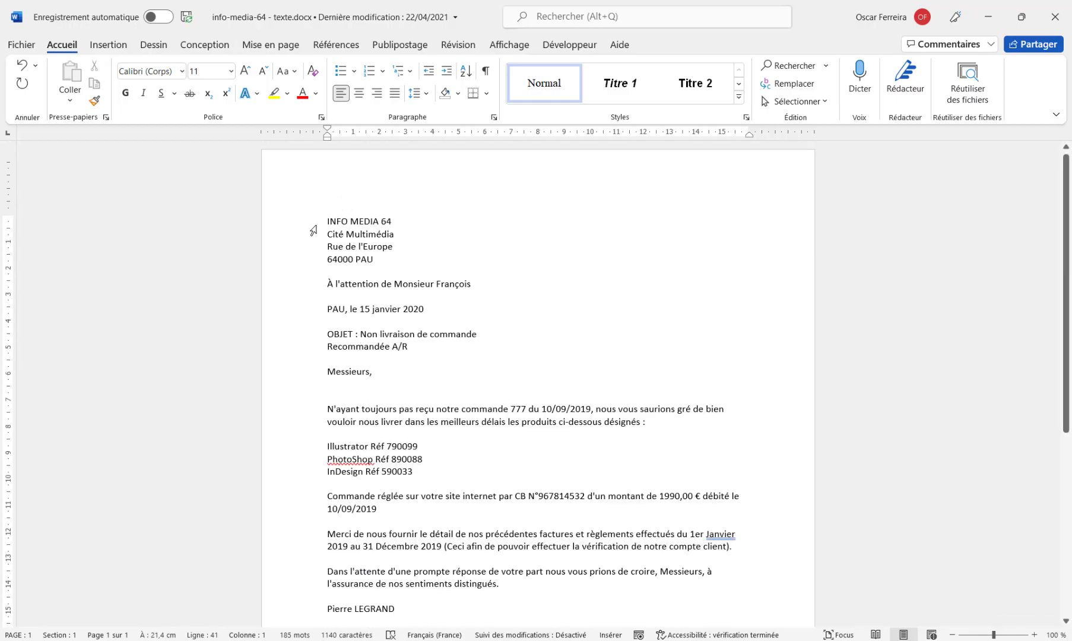
- Shade the "INFO MEDIA 64" line with the darkest blue theme colour and centre it
mouse_move(303, 223)
left_mouse_down()
mouse_move(298, 260)
mouse_move(301, 220)
left_mouse_up()
left_click(359, 219)
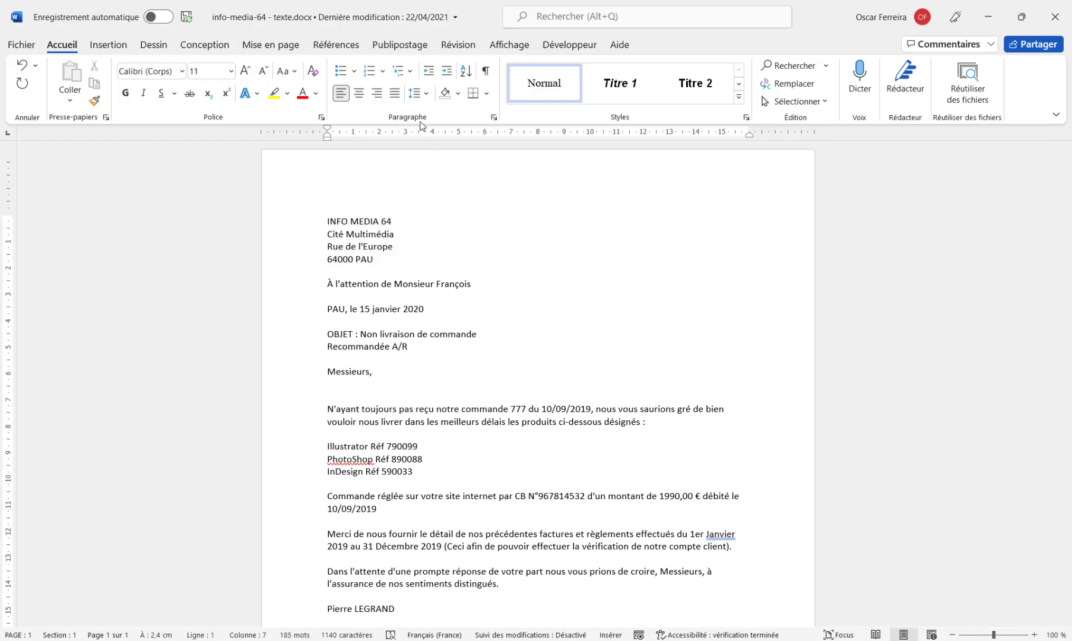
left_click(462, 97)
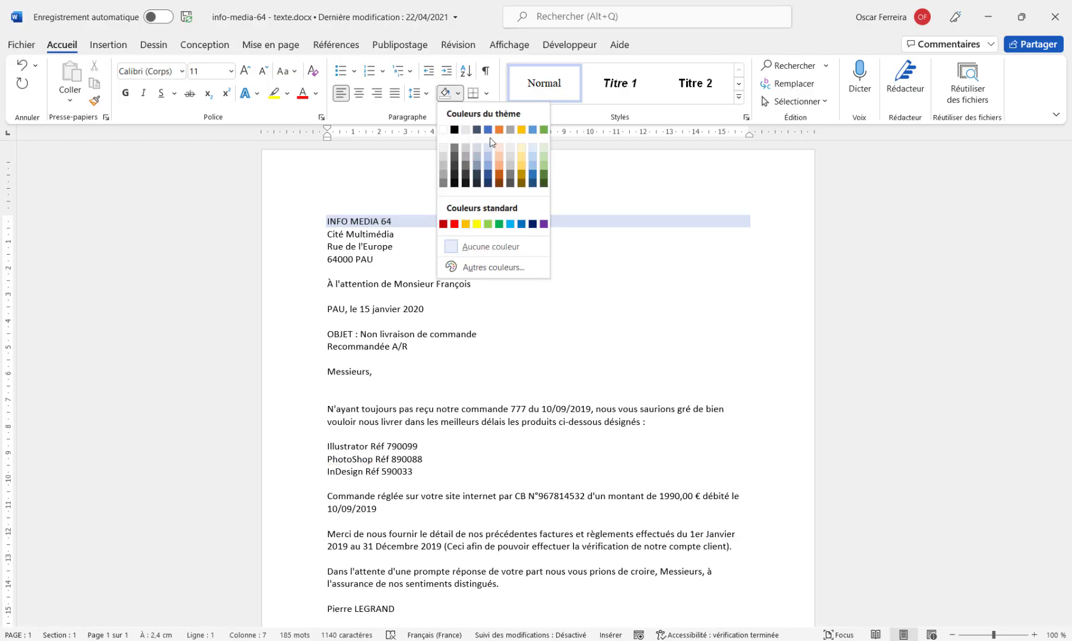
left_click(488, 182)
left_click(358, 93)
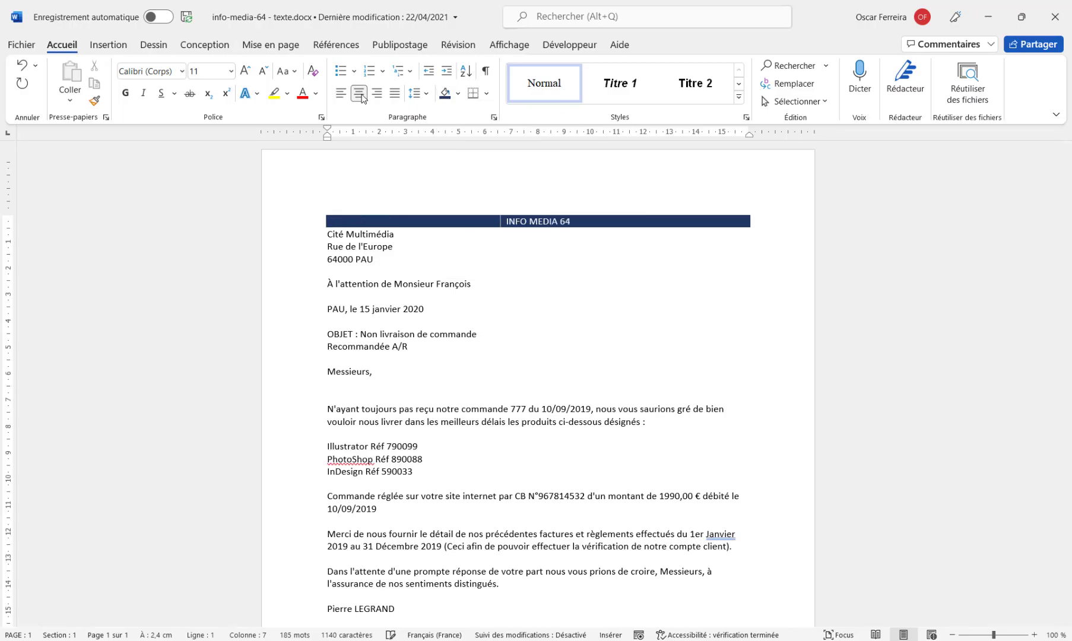
- Make the "INFO MEDIA 64" heading bold and increase its font size to 16
left_click(306, 225)
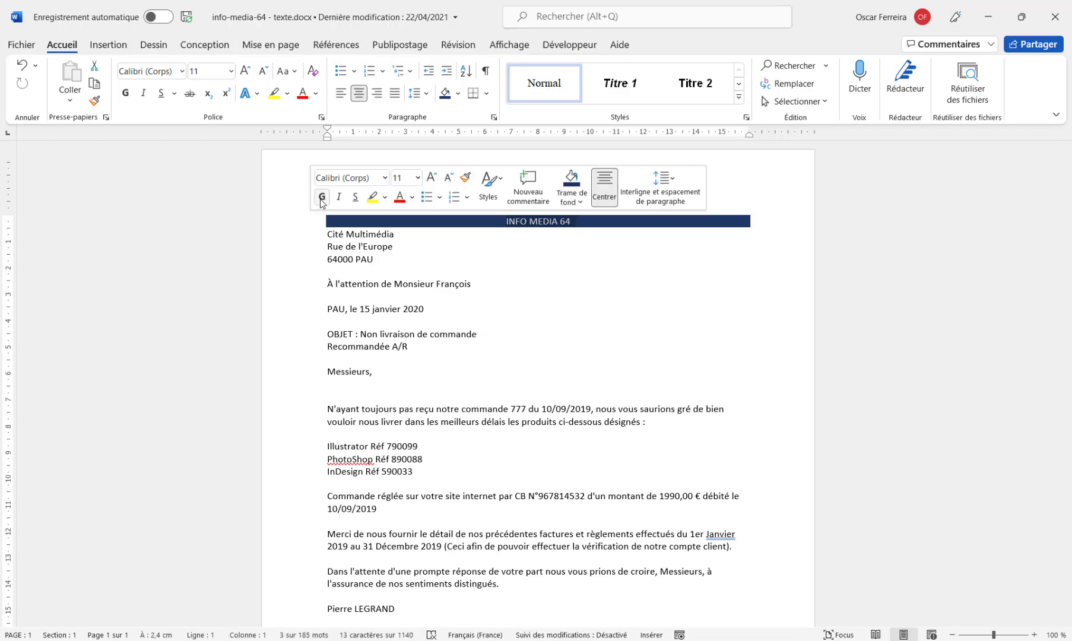
left_click(320, 198)
left_click(431, 178)
left_click(431, 178)
left_click(431, 178)
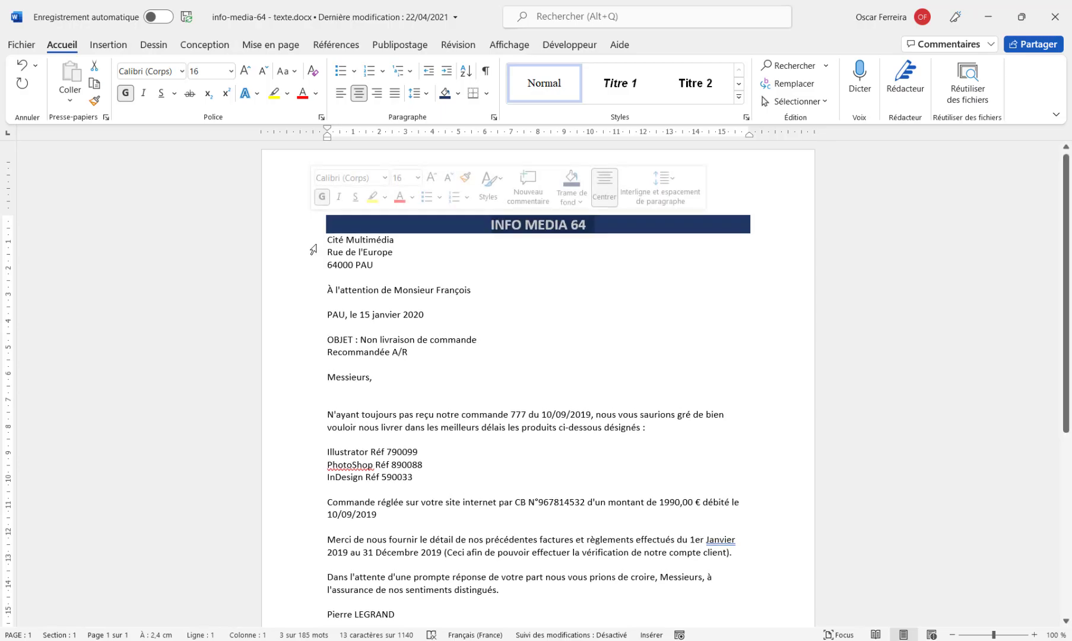
- Centre the three address lines below the "INFO MEDIA 64" heading and bold the street line
left_click_drag(303, 244, 304, 269)
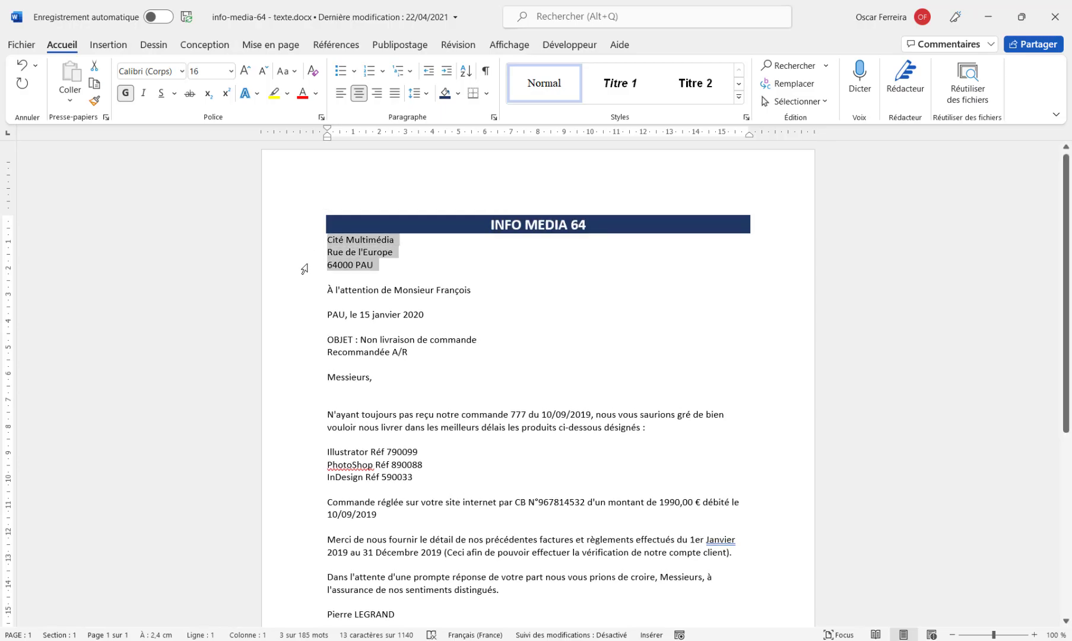
left_click(360, 96)
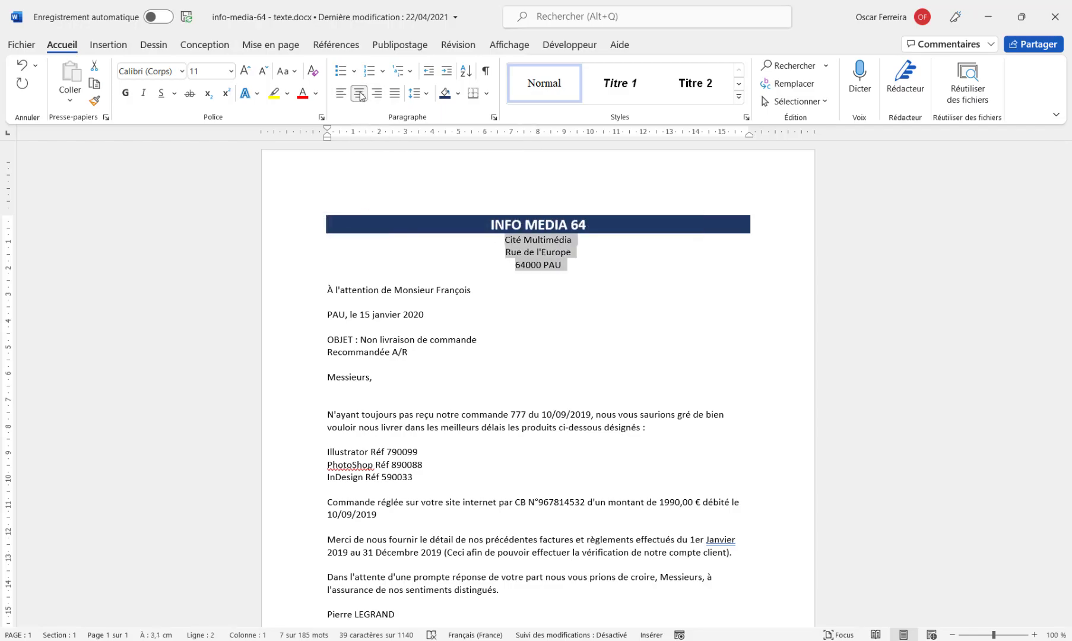
left_click(309, 254)
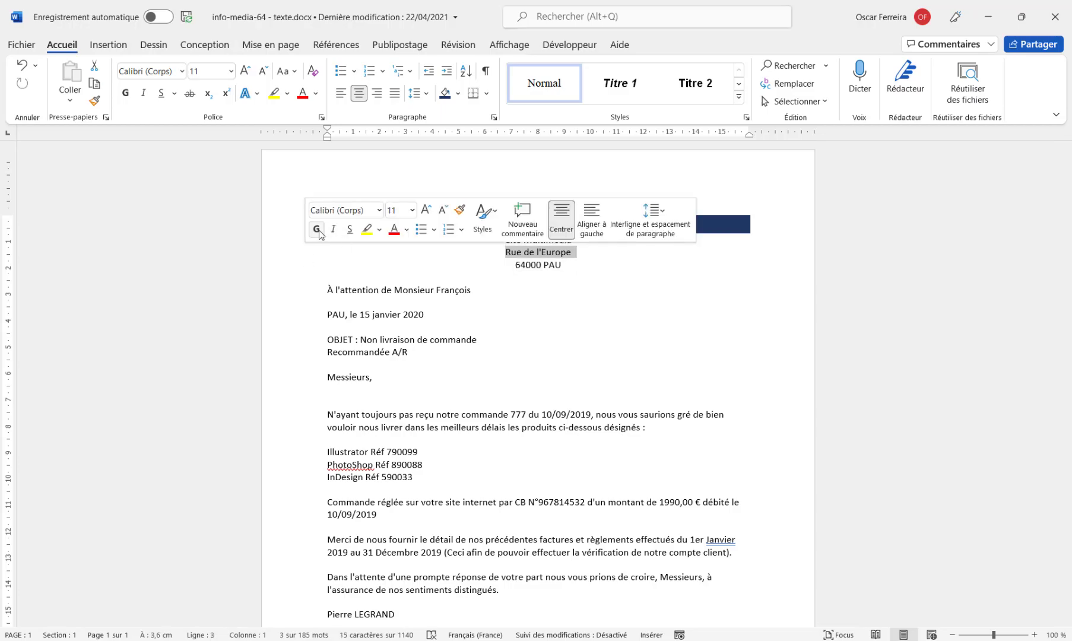
left_click(318, 230)
- Add a bottom border to the postcode and city line, and set the whole recipient block's left indent to 8 cm
left_click(531, 265)
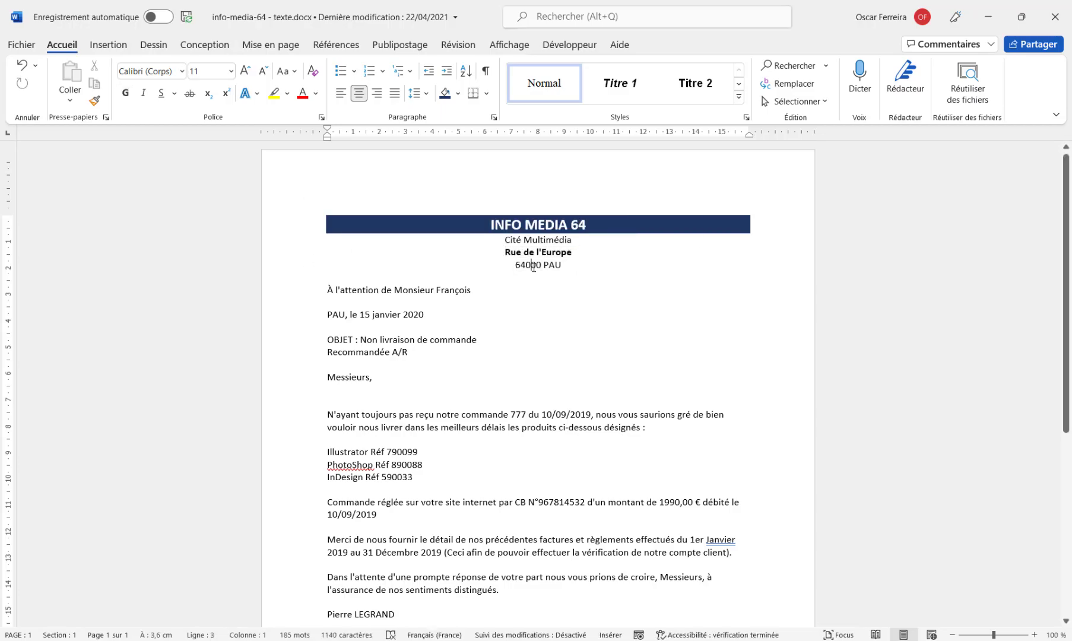
left_click(488, 94)
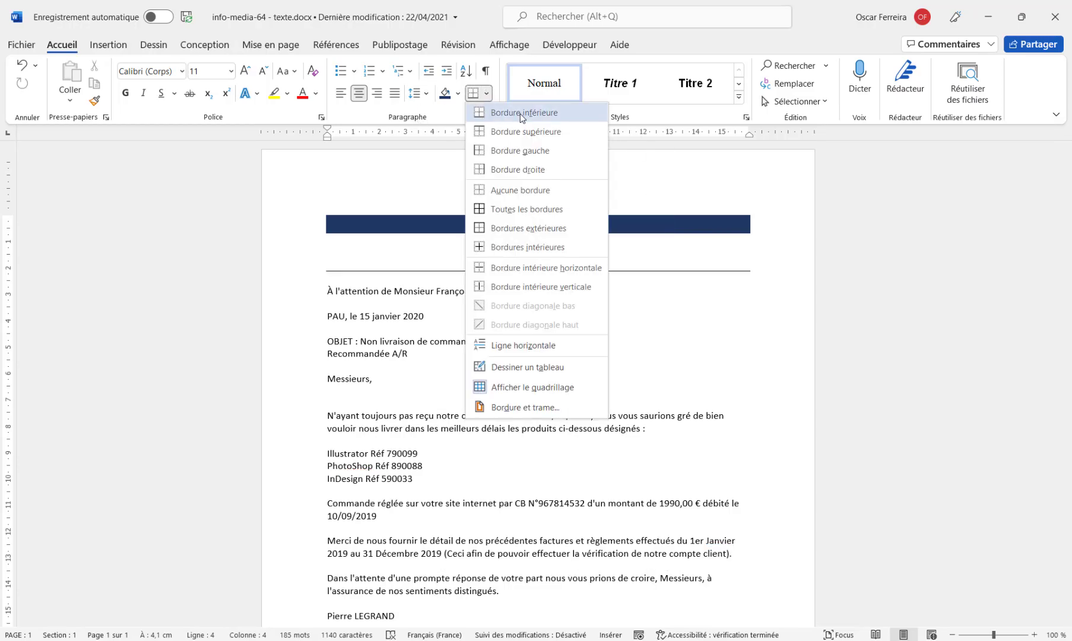
left_click(520, 113)
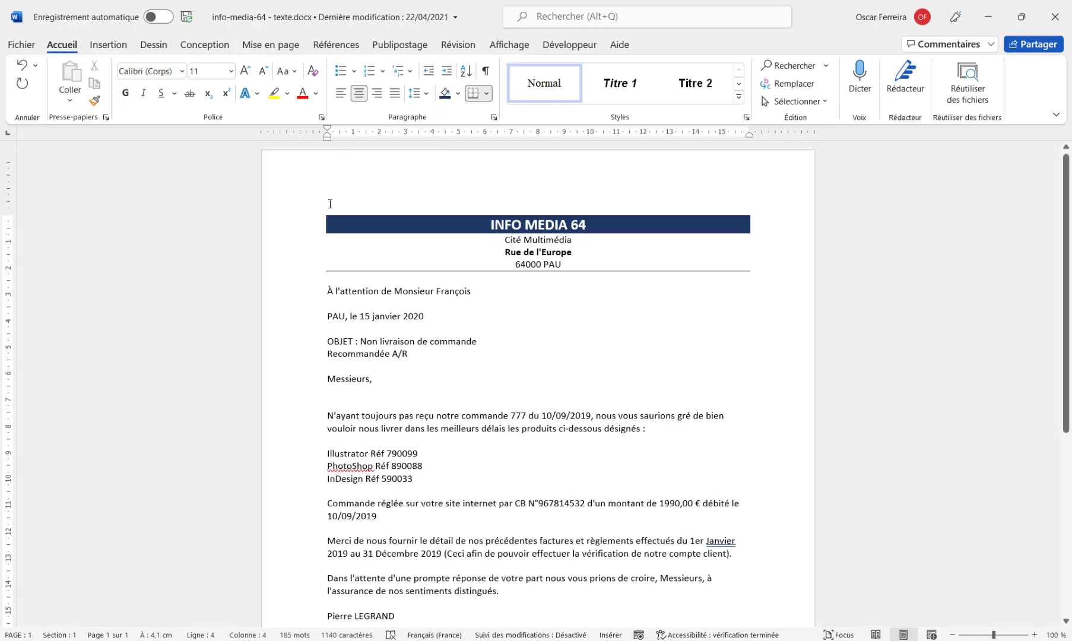
left_click_drag(297, 228, 302, 267)
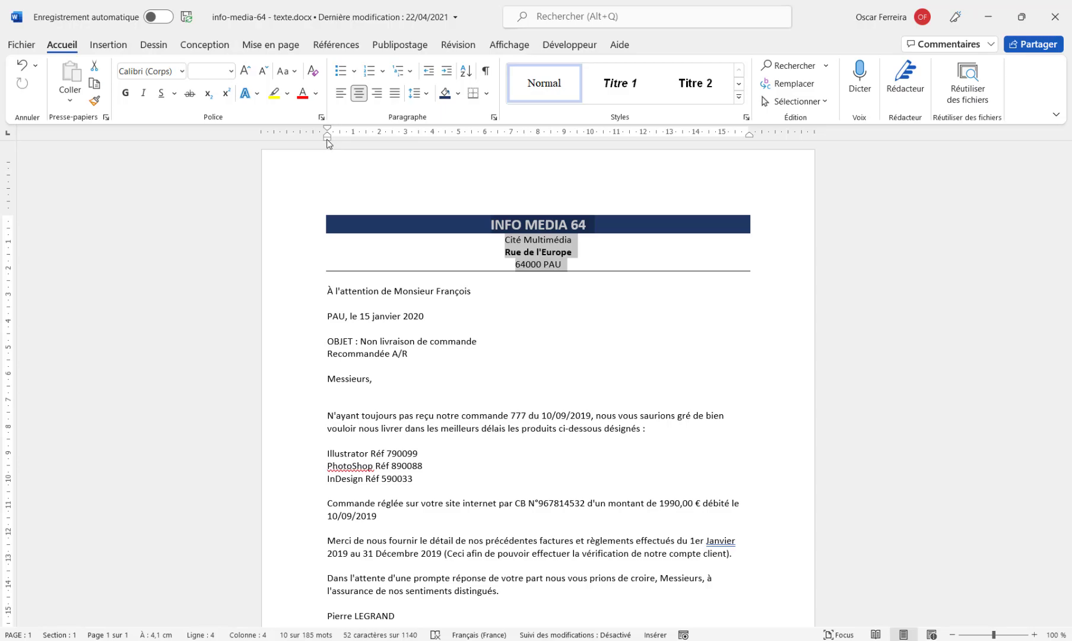
left_click_drag(327, 143, 538, 169)
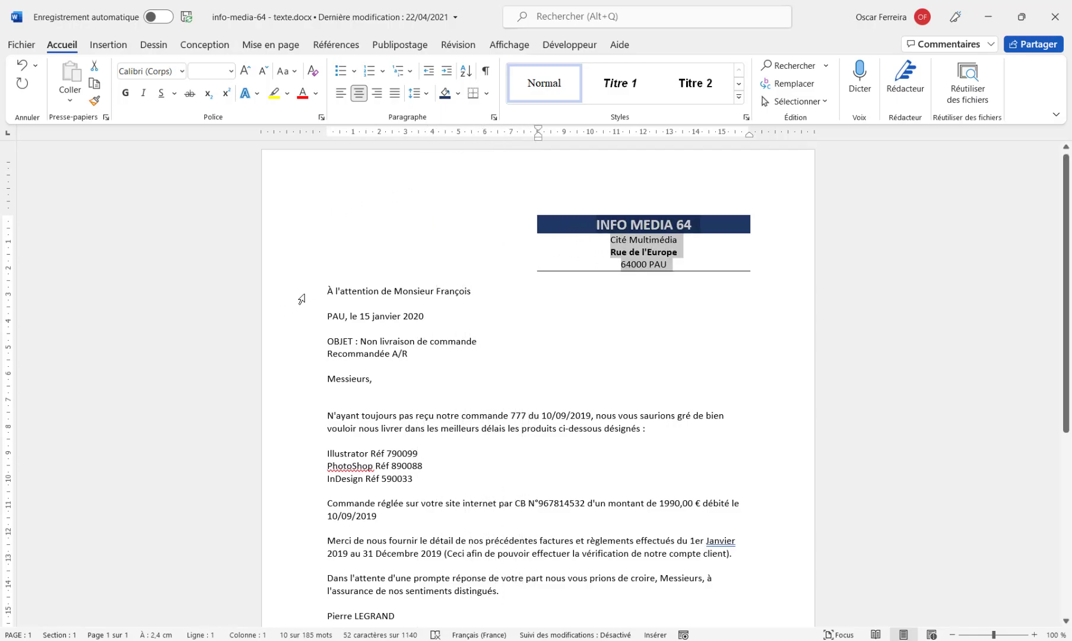
- Bold the "À l'attention de" line and set the left indent from that line through the date line to 8 cm
left_click(295, 295)
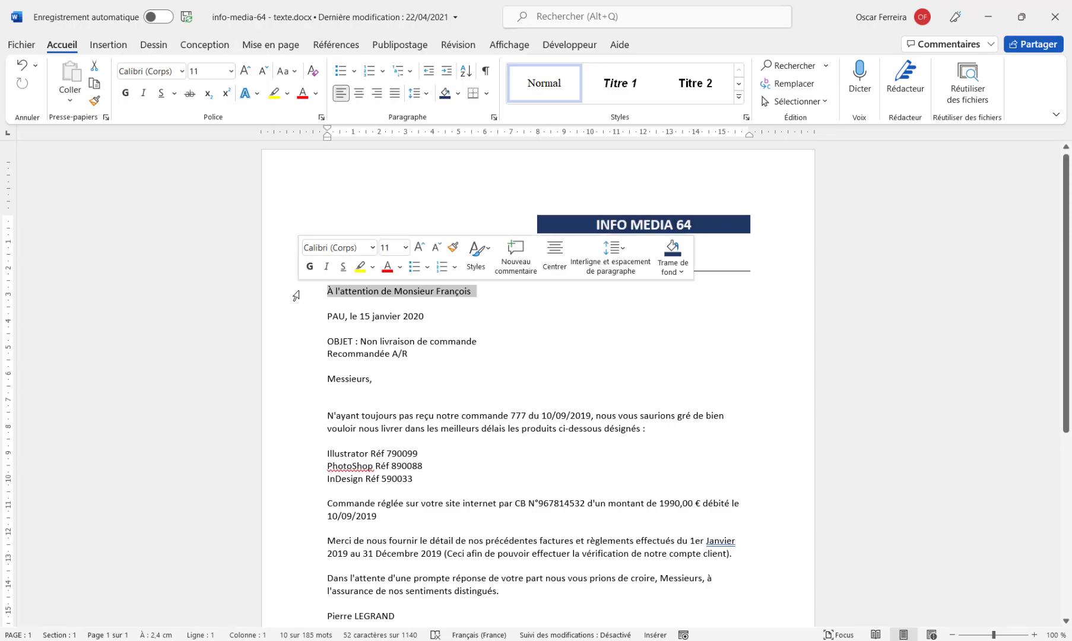
left_click(309, 268)
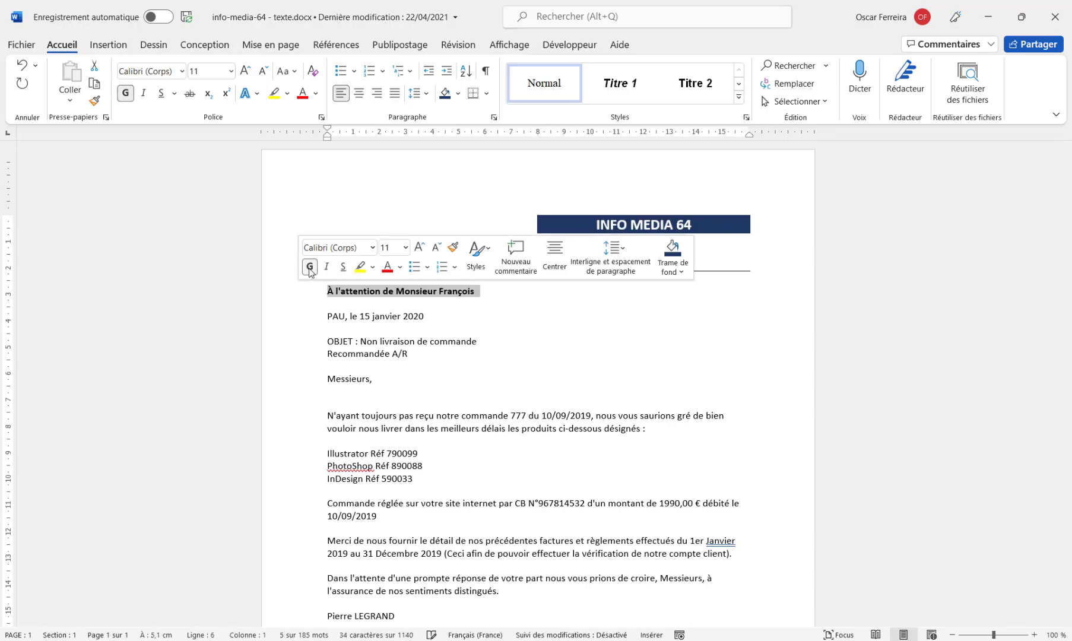
left_click_drag(299, 295, 299, 318)
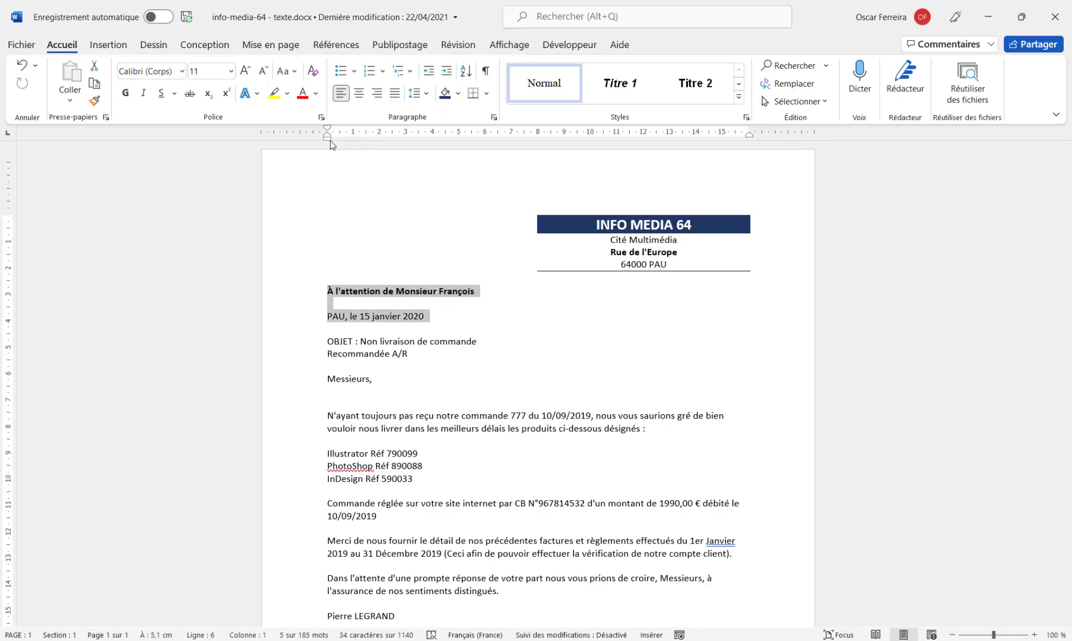
left_click_drag(328, 140, 538, 178)
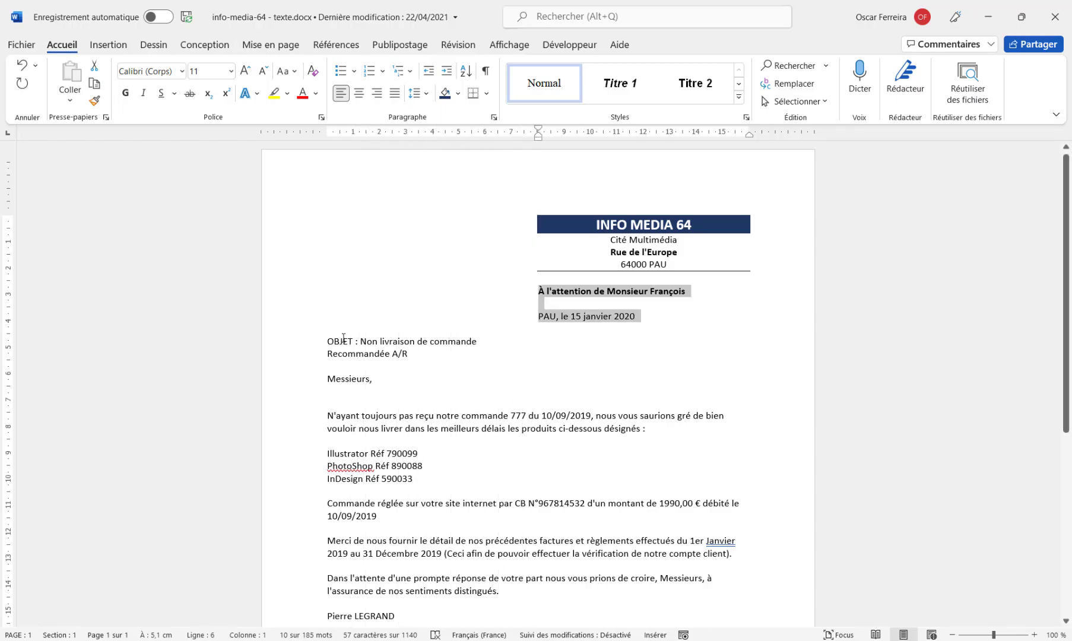
- Bold the word "OBJET" and insert a tab before "Non livraison de commande"
double_click(339, 341)
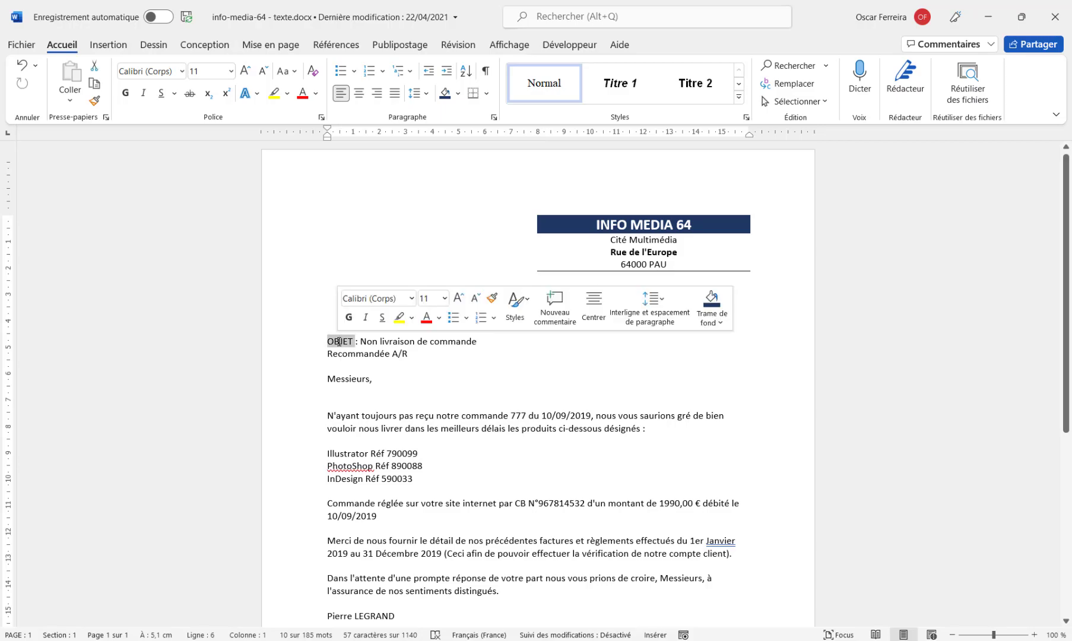
left_click(350, 318)
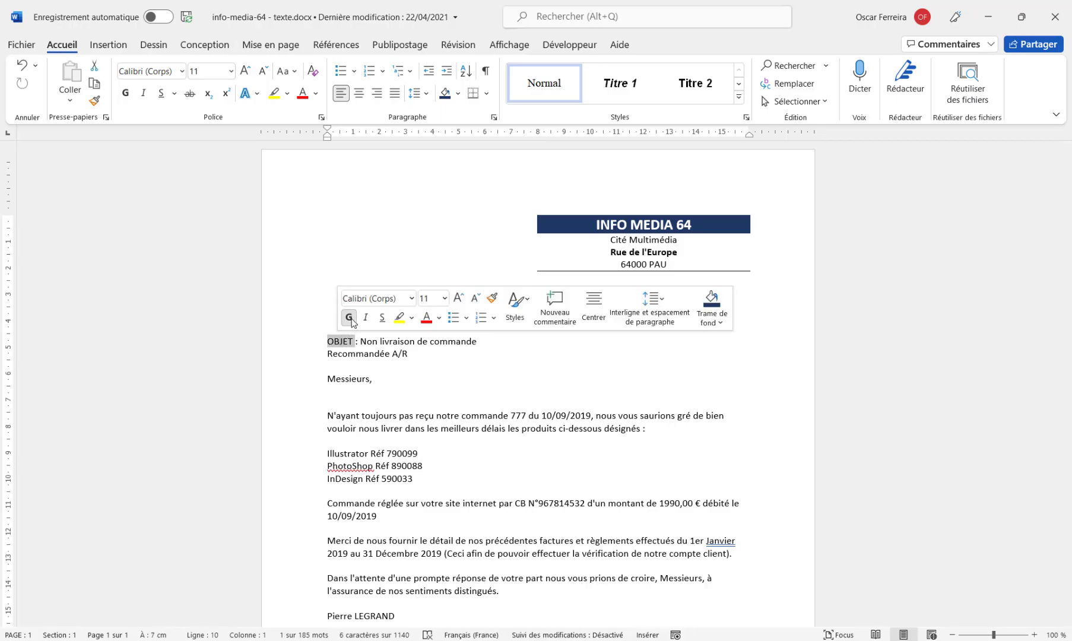
left_click(361, 342)
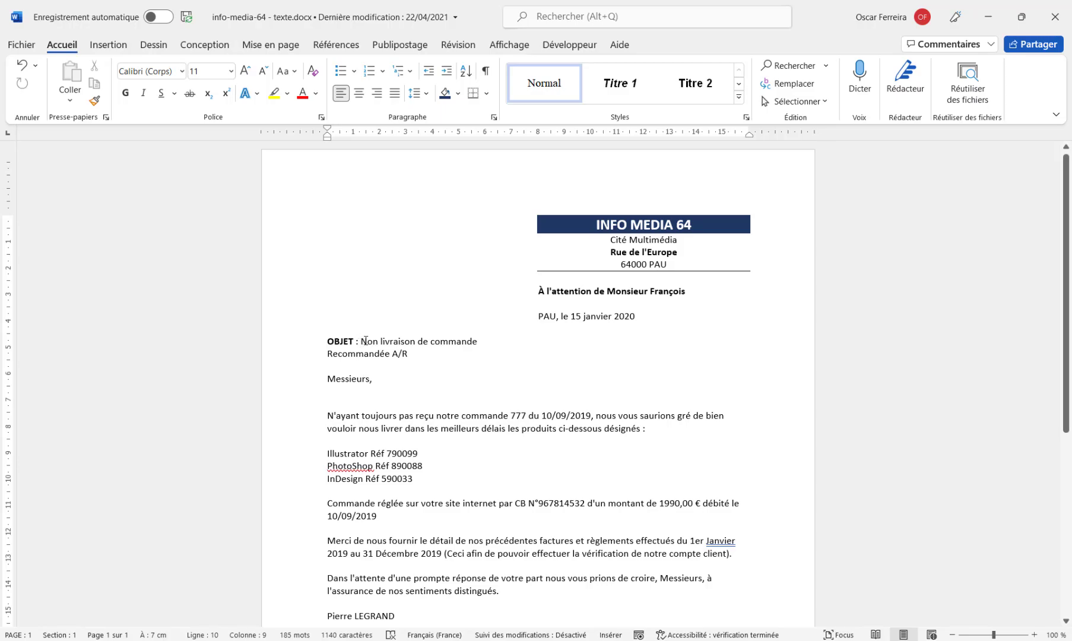
key("Tab")
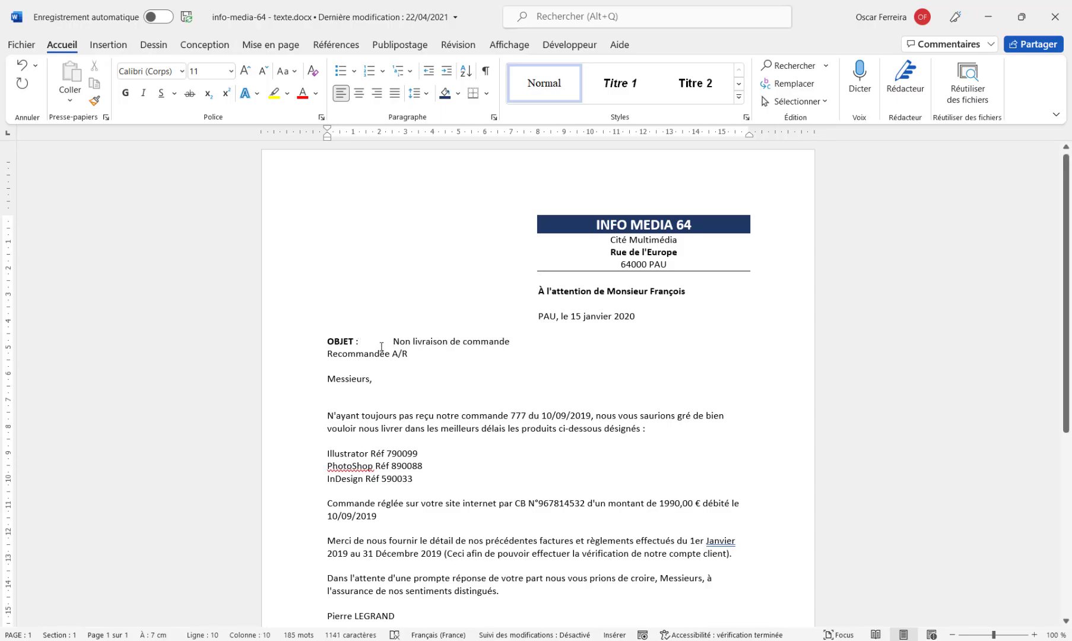
- Show the formatting marks and indent the "Recommandée A/R" line to align with the subject text above it
left_click(486, 72)
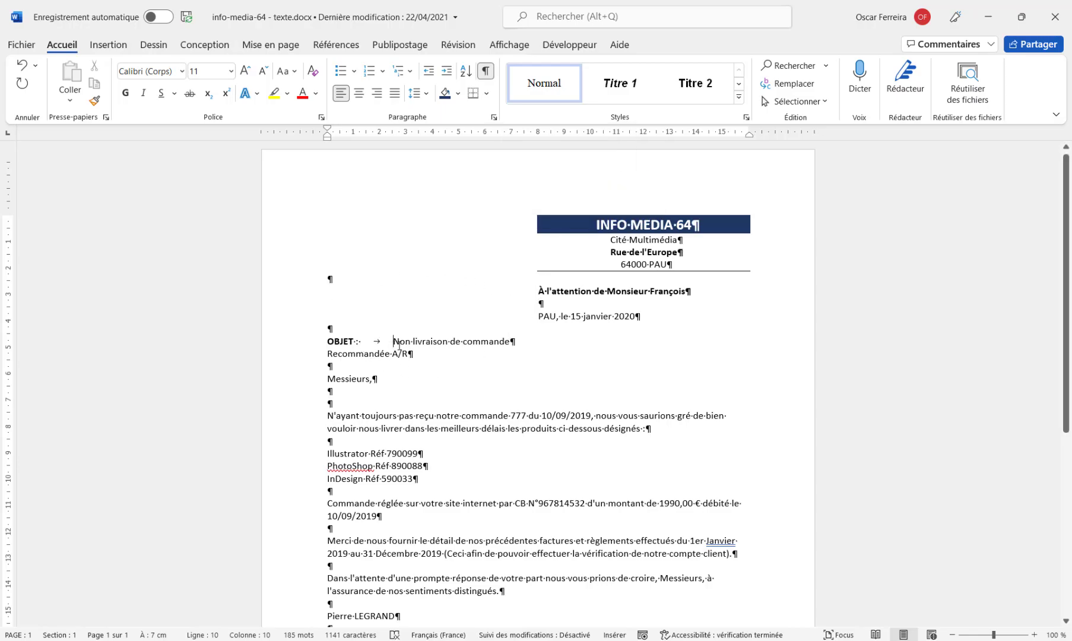
left_click(330, 355)
key("Tab")
key("Tab")
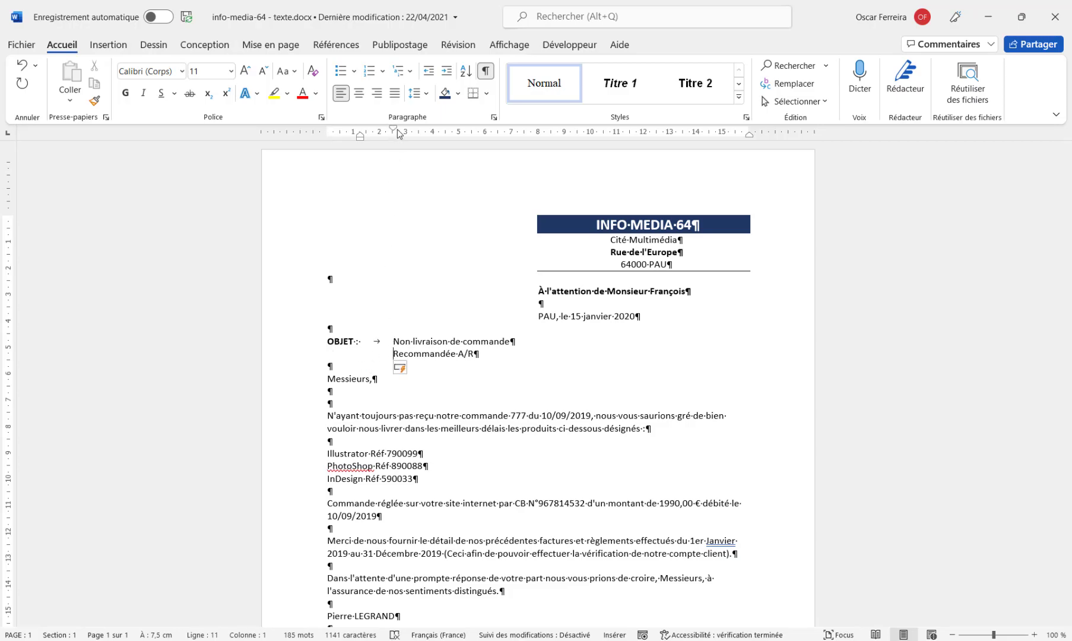
key("Right")
key("Right")
key("Right")
key("Right")
key("Right")
key("Right")
key("Right")
key("Right")
key("Right")
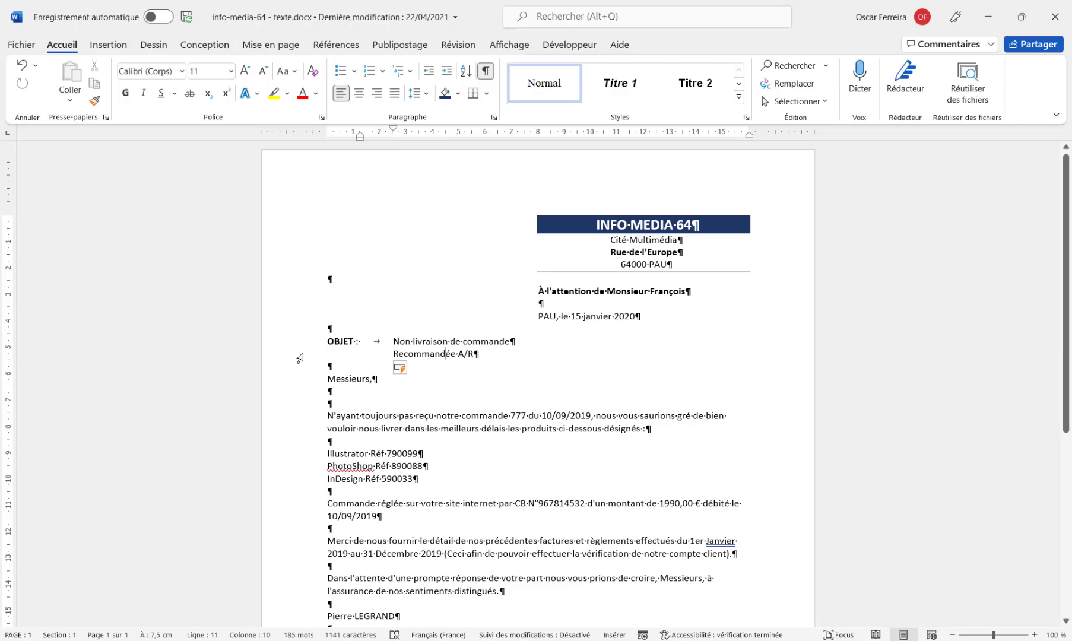
- Italicize the "Recommandée A/R" line
left_click(301, 355)
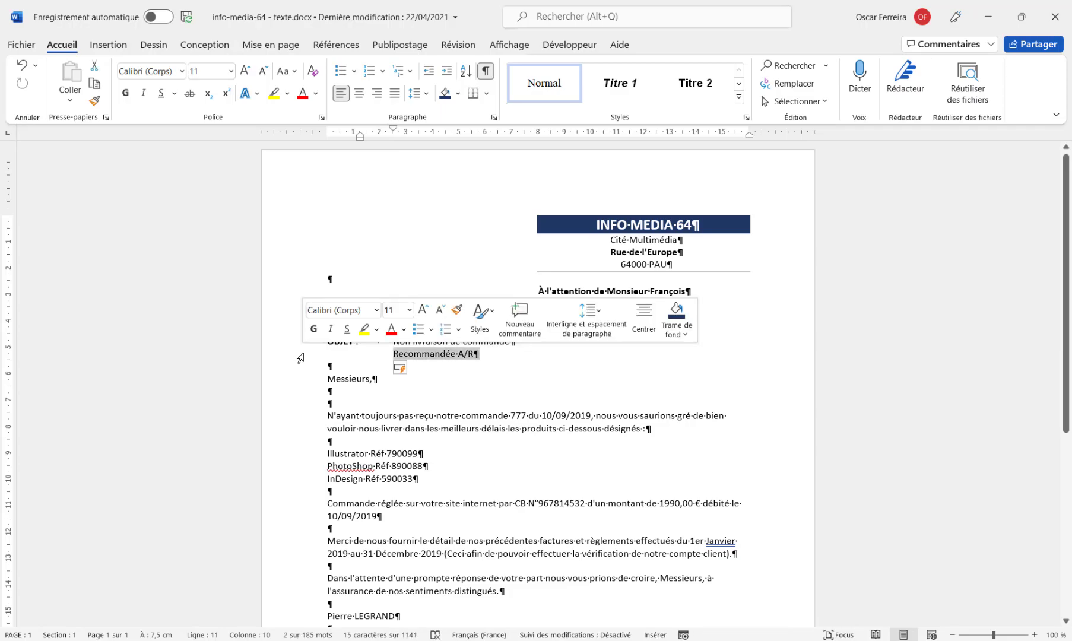
left_click(332, 330)
left_click(363, 387)
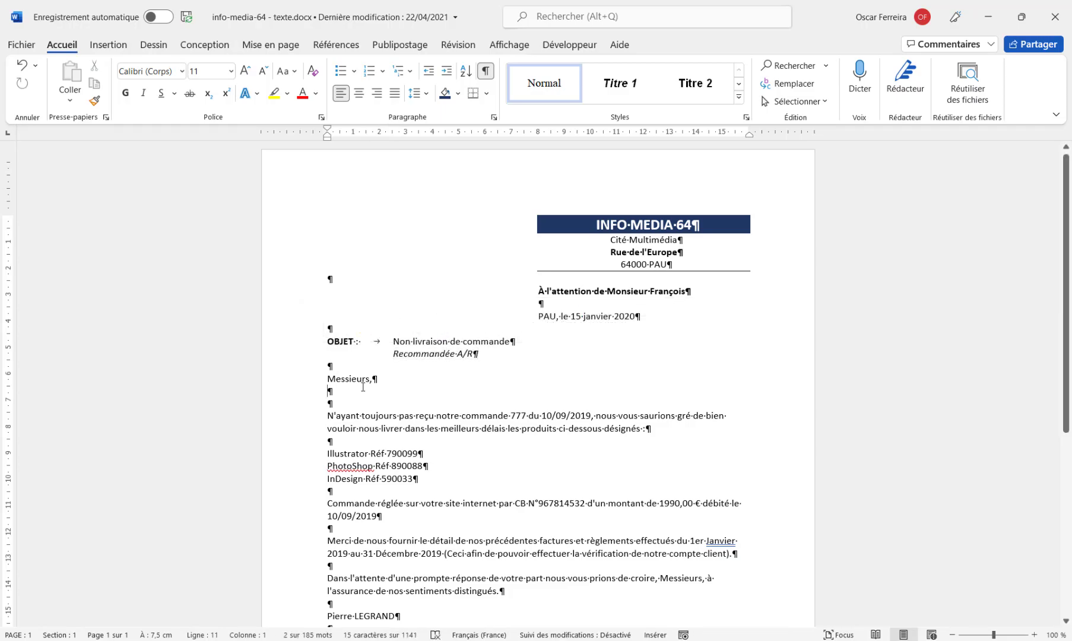
- Set a first-line indent of about 2.5 cm from "Messieurs," through the "N'ayant toujours pas reçu" paragraph, aligned with the subject text
scroll(364, 388, "down", 1)
scroll(363, 388, "down", 2)
left_click_drag(304, 315, 302, 361)
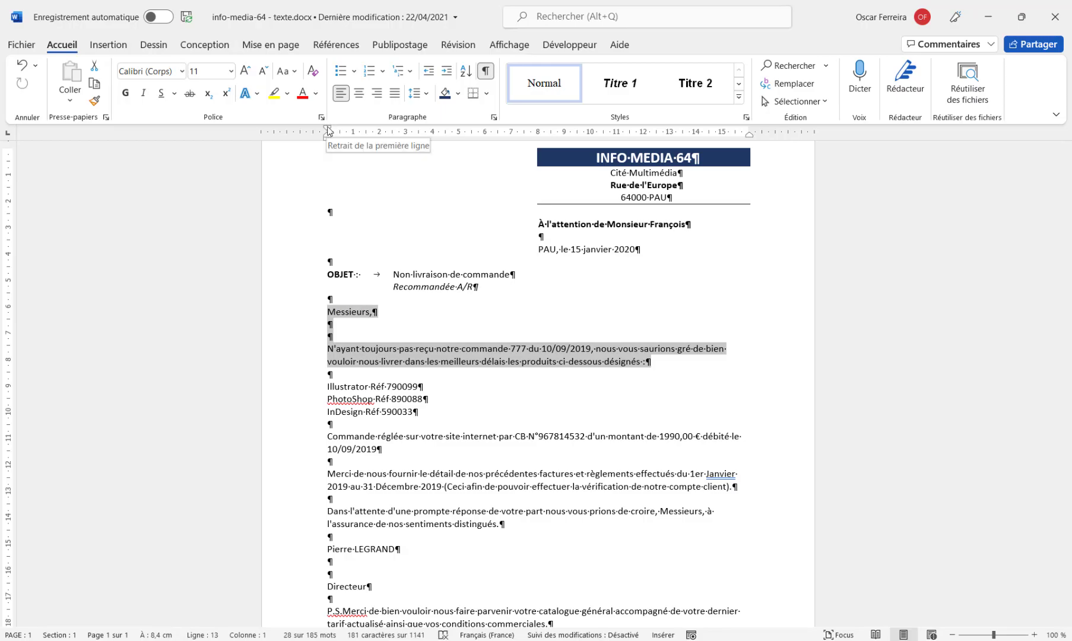
left_click_drag(328, 131, 392, 143)
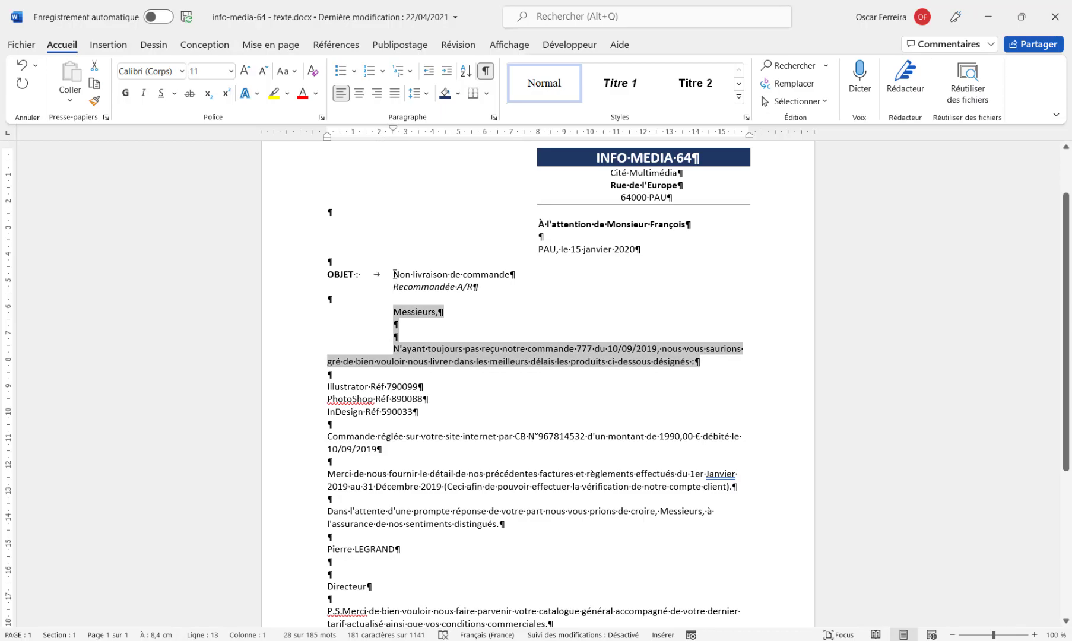
- Set a first-line indent of about 2.5 cm from the "Commande réglée" paragraph through the "Dans l'attente" paragraph
scroll(395, 274, "down", 3)
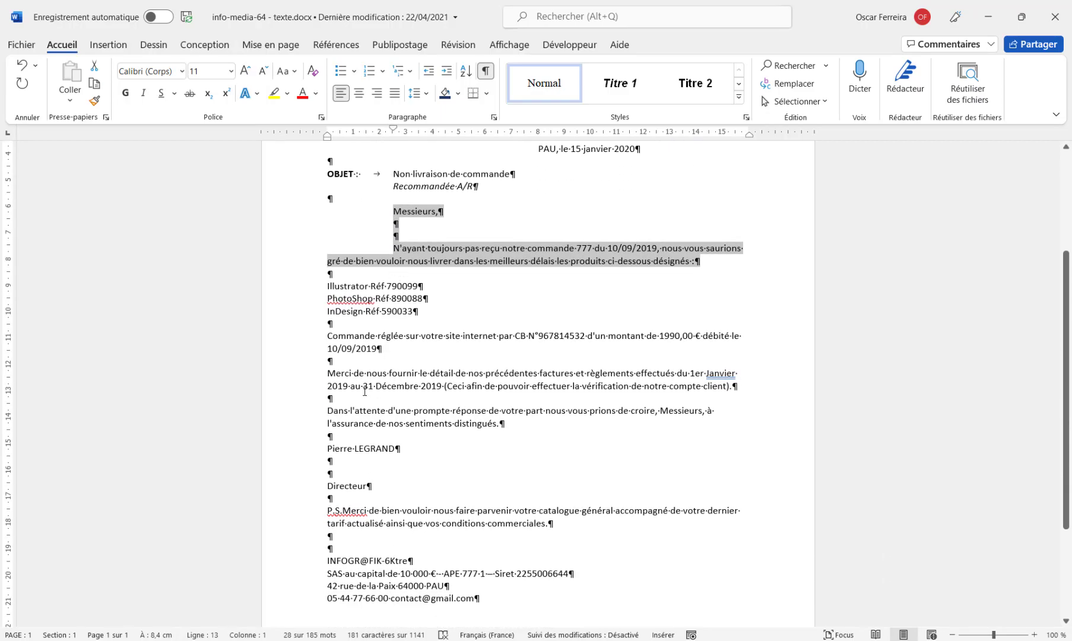
left_click_drag(311, 343, 325, 423)
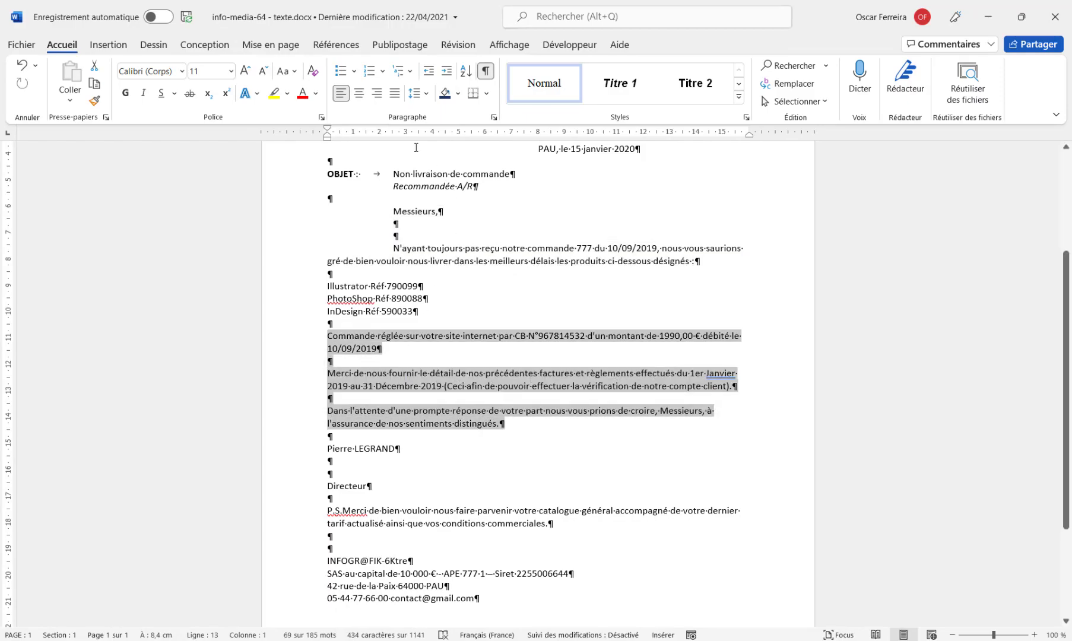
left_click_drag(330, 132, 395, 141)
- Indent the signature block, from the signatory's name through "Directeur", to about 8 cm, aligned with the recipient's attention line
scroll(354, 406, "down", 2)
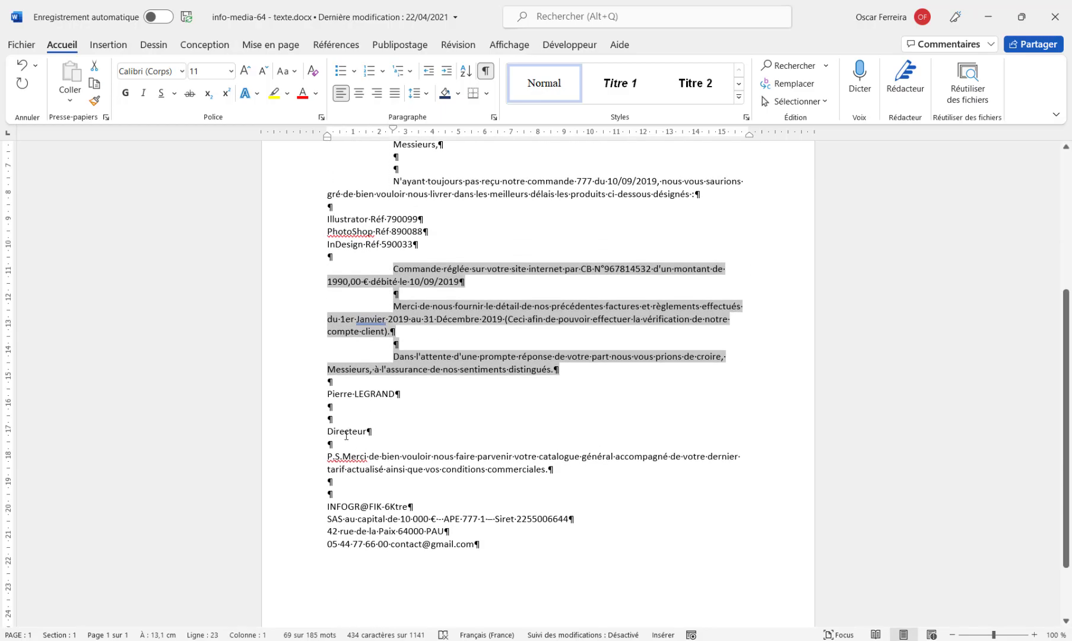
left_click_drag(294, 396, 296, 435)
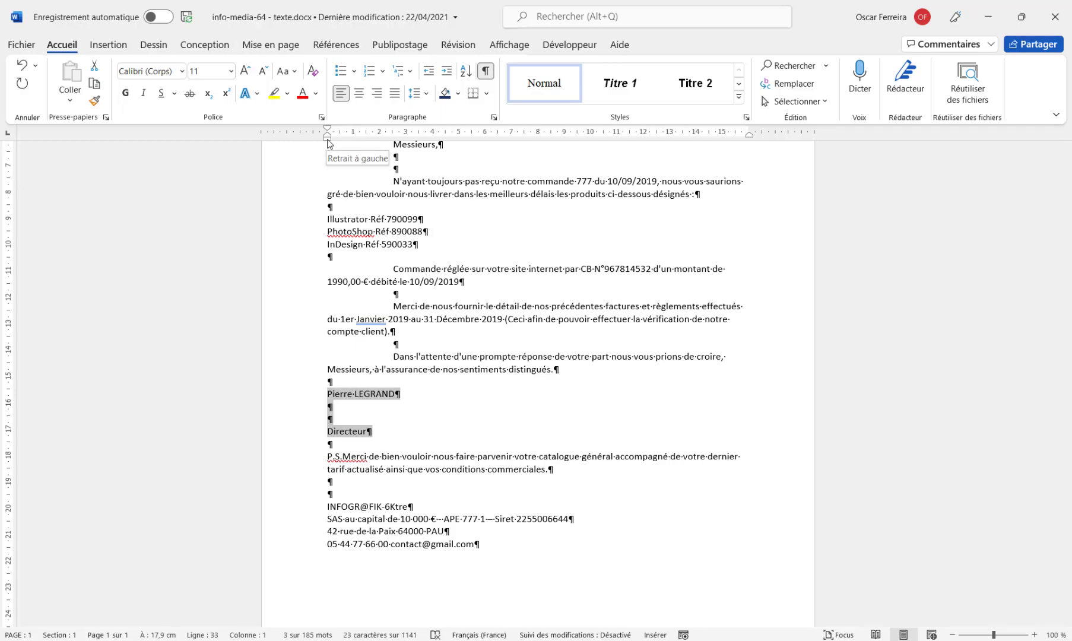
mouse_move(328, 143)
left_mouse_down()
mouse_move(515, 160)
mouse_move(540, 174)
left_mouse_up()
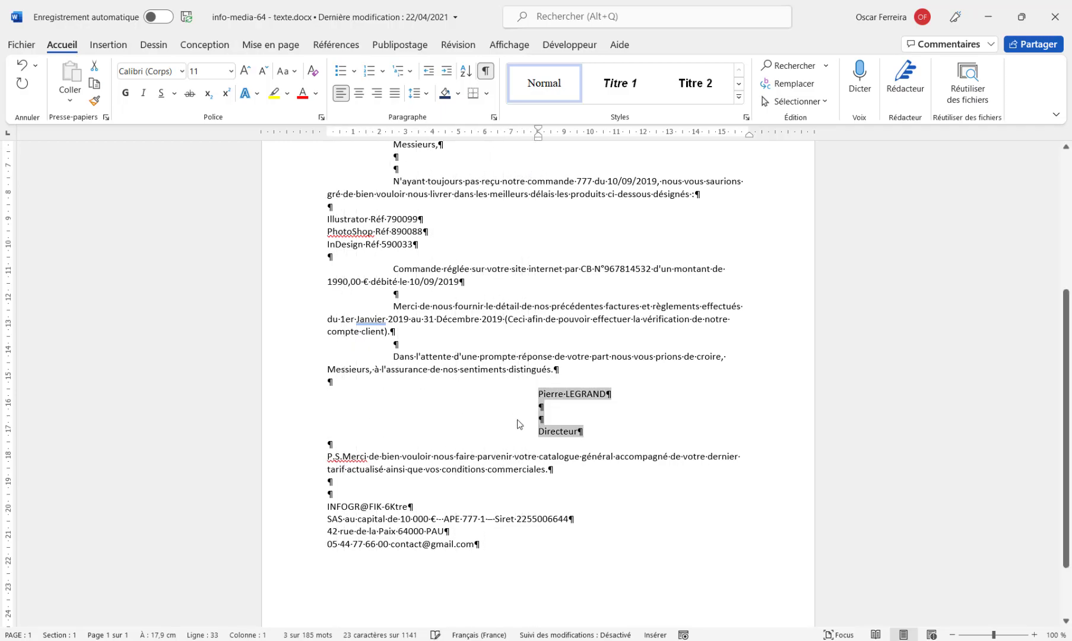
scroll(514, 418, "up", 3)
scroll(536, 253, "up", 2)
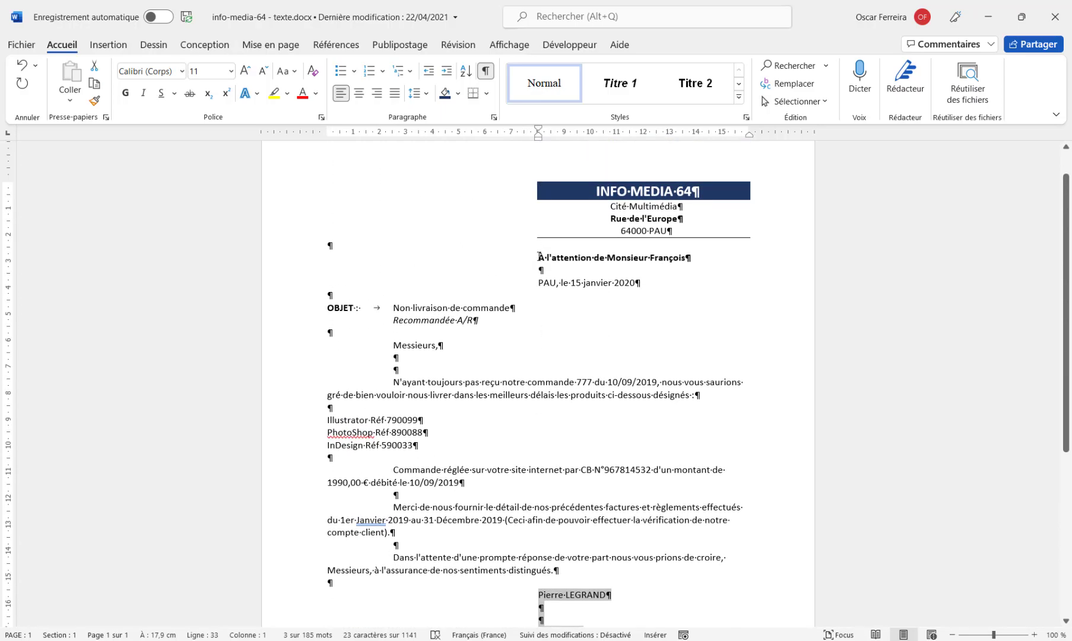
- Bold the "Directeur" line in the signature block
scroll(540, 269, "down", 6)
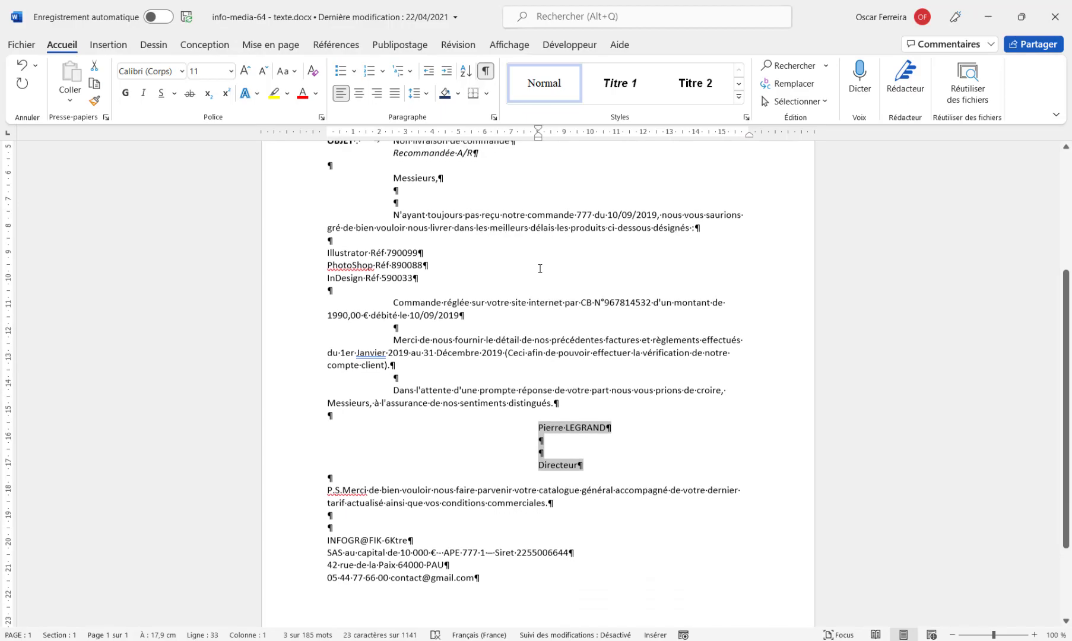
left_click(304, 371)
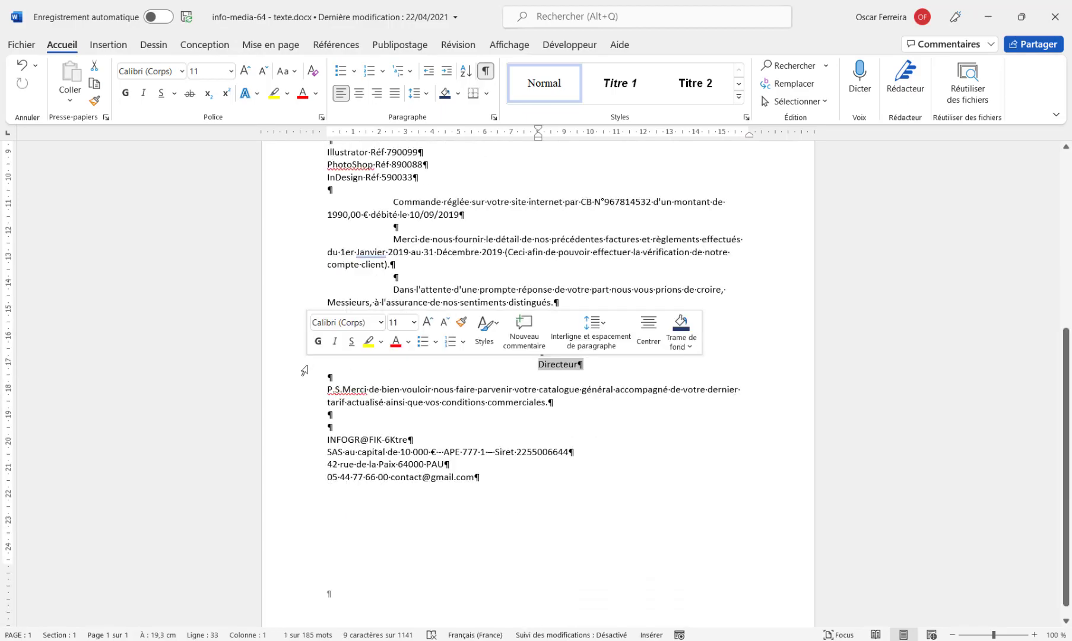
left_click(318, 342)
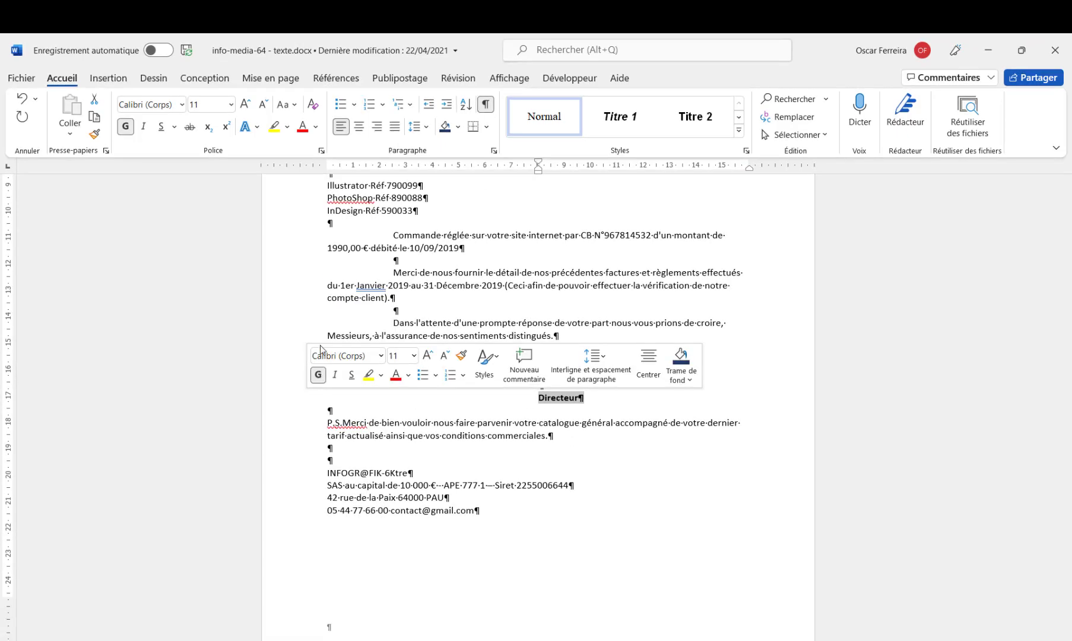
left_click(321, 306)
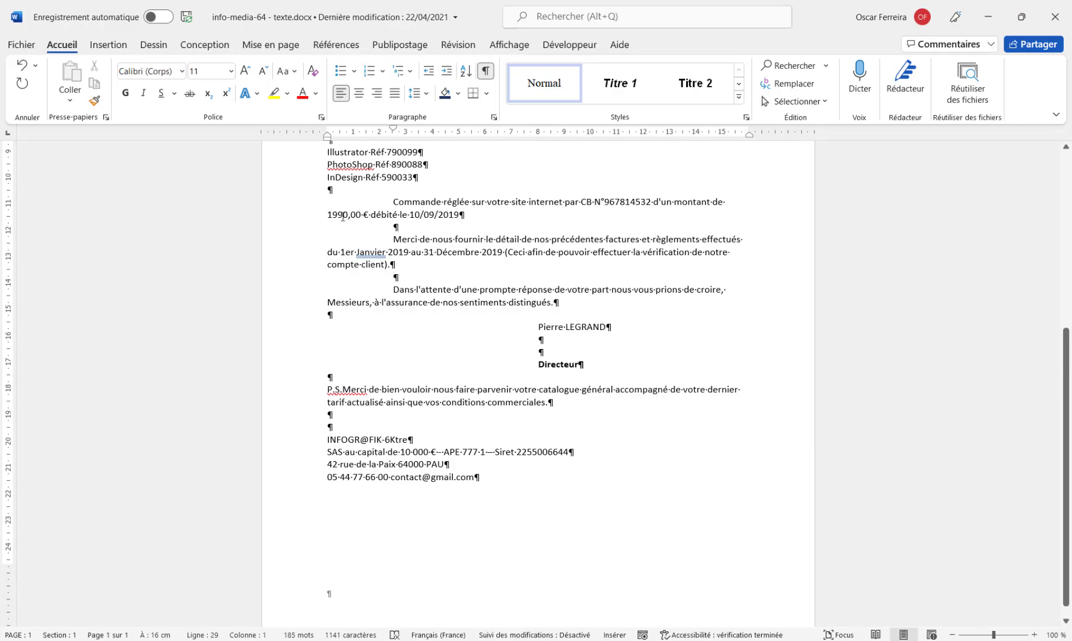
- Bold the line "1990,00 € débité le 10/09/2019" and correct "Janvier" to "janvier" in the following paragraph
left_click(299, 221)
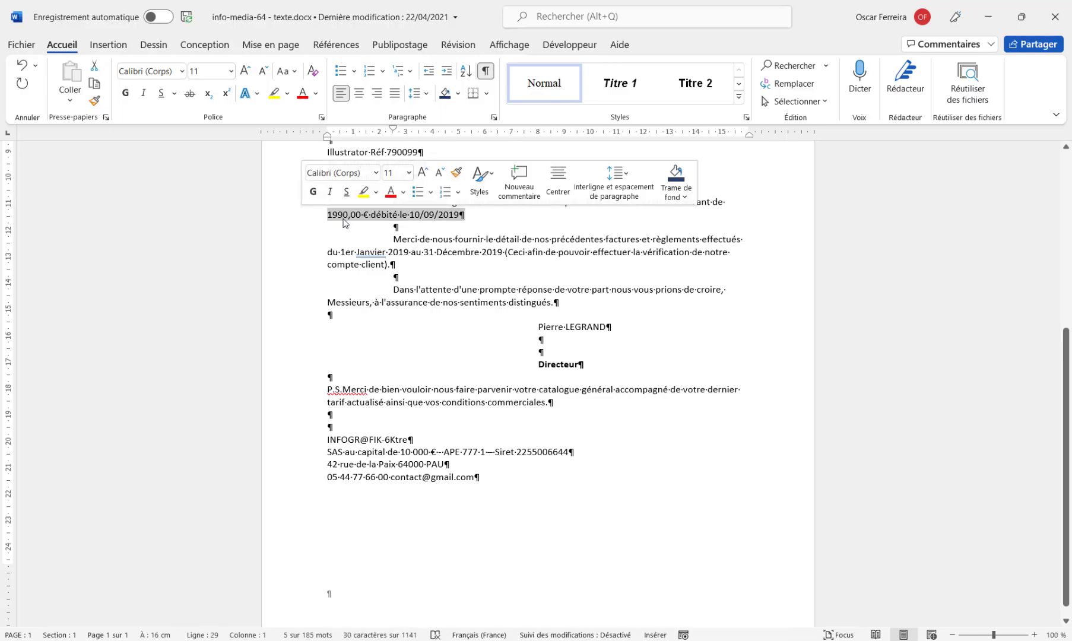
key("ctrl+g")
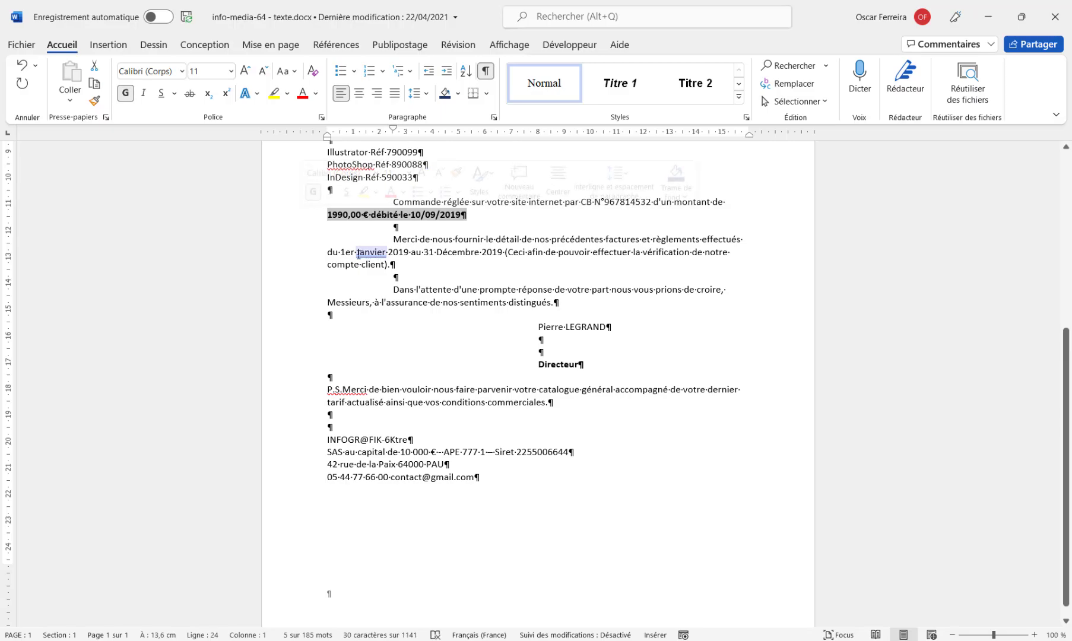
right_click(365, 252)
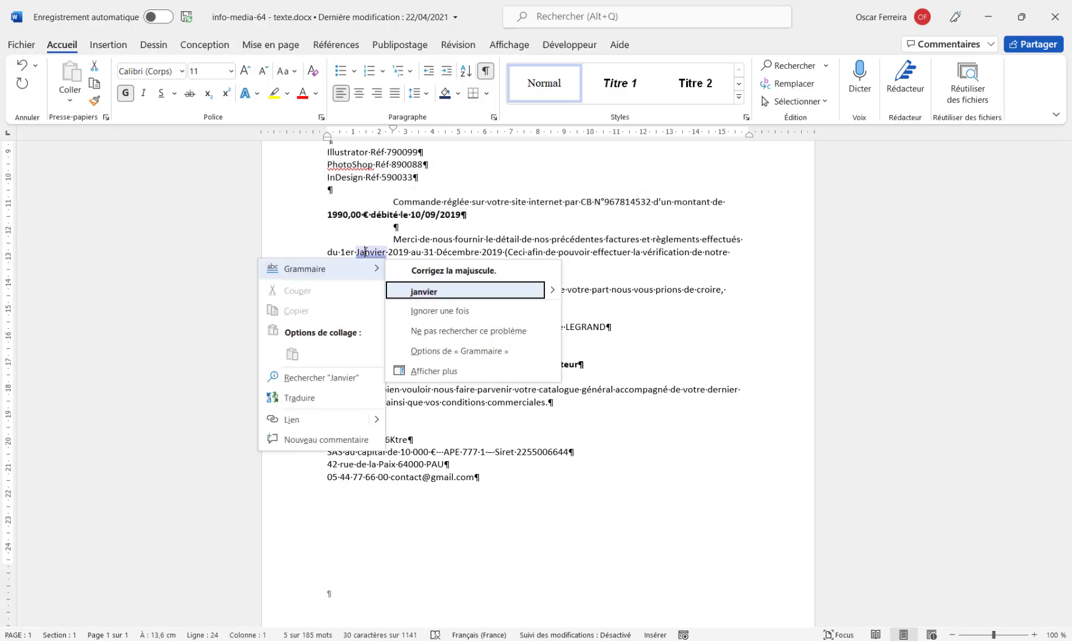
left_click(421, 291)
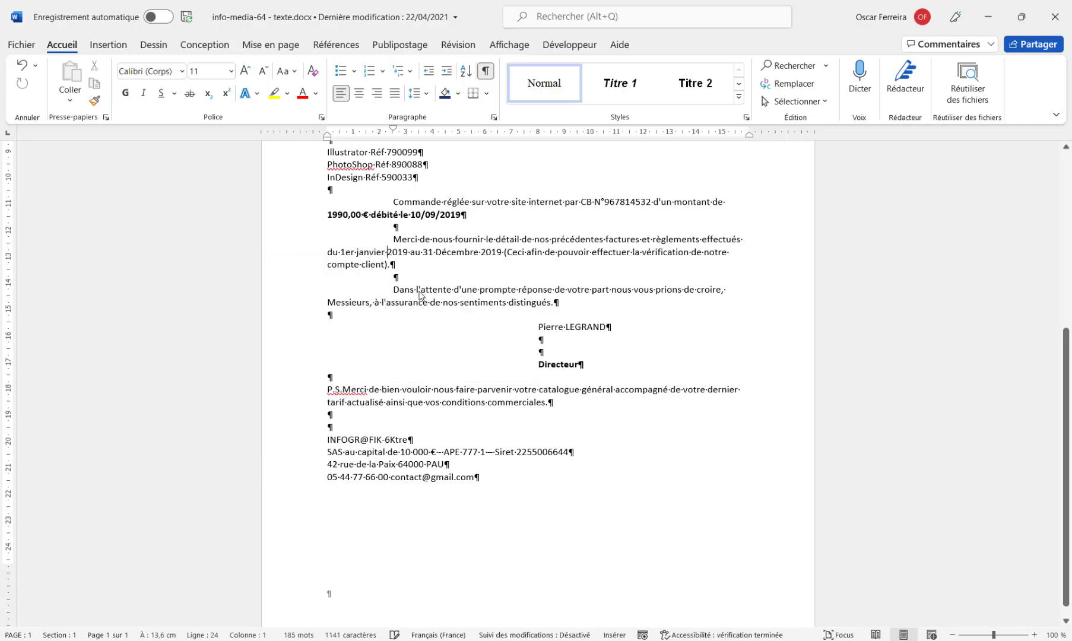
- Center the Illustrator, PhotoShop and InDesign reference lines and set their font size to 14
scroll(419, 295, "up", 3)
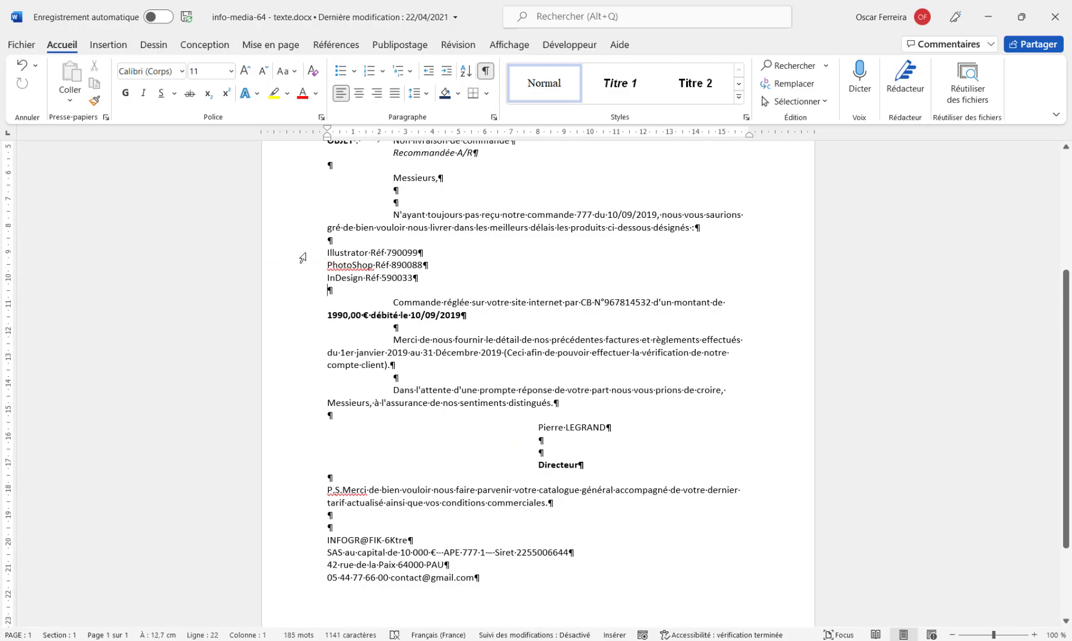
left_click_drag(298, 254, 301, 279)
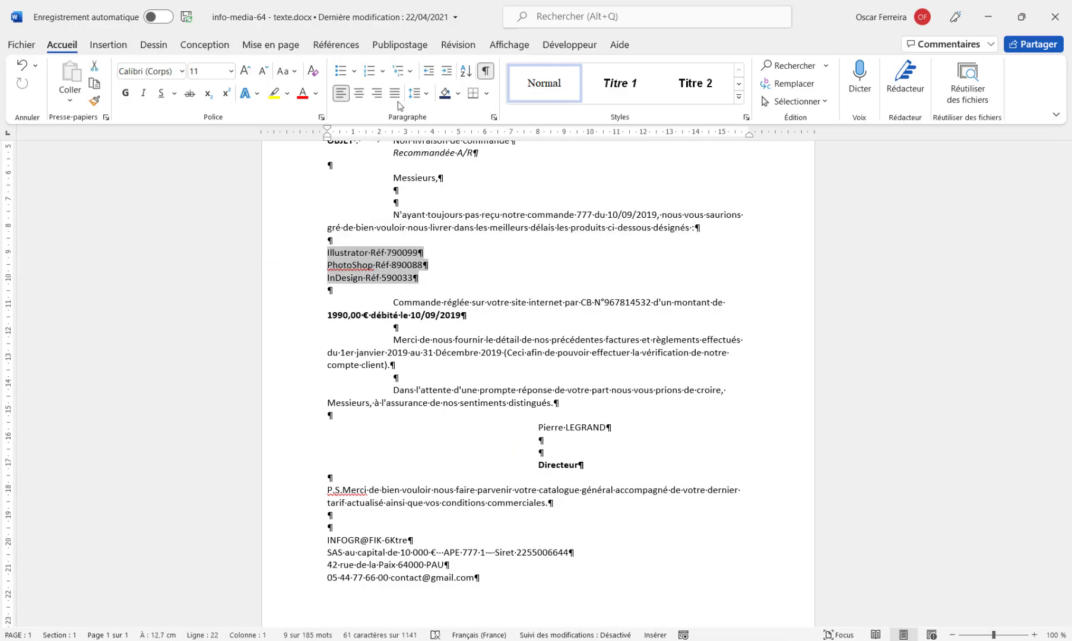
left_click(359, 93)
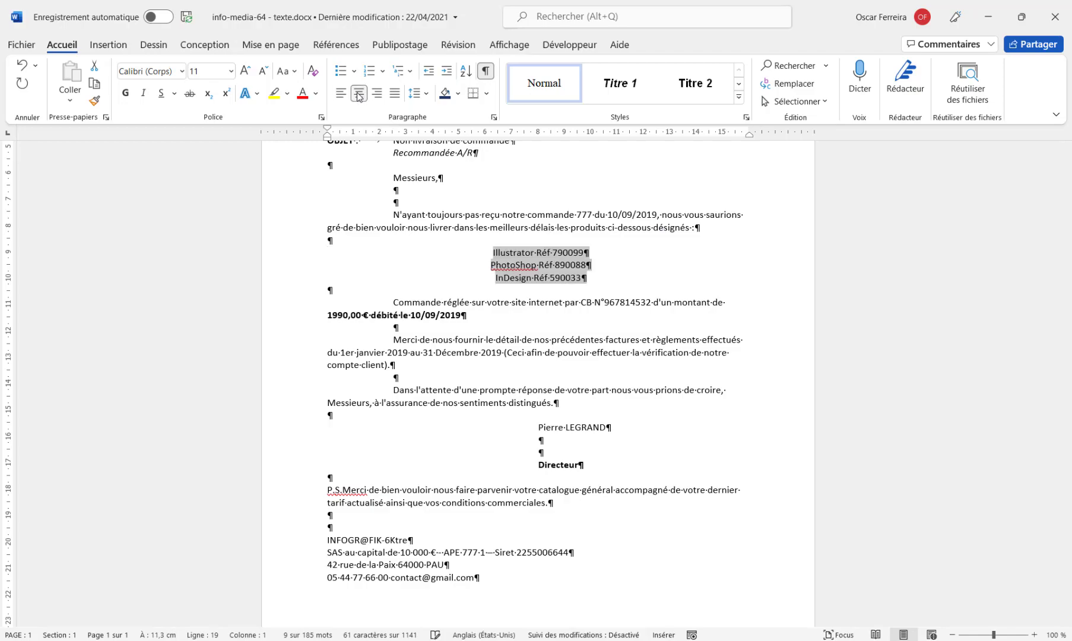
left_click(248, 71)
left_click(248, 72)
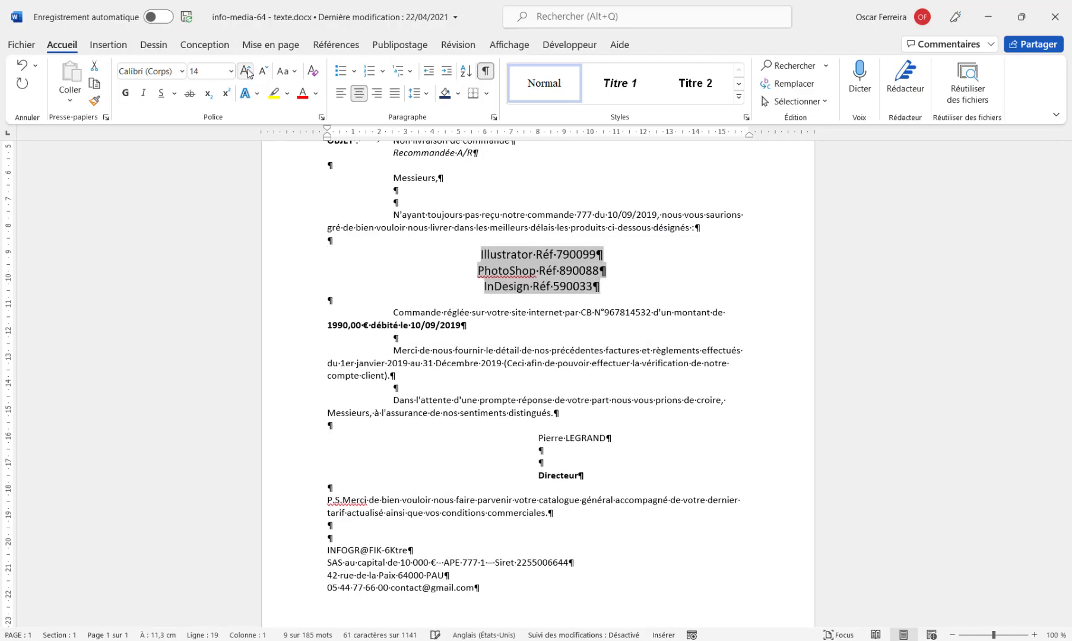
- Bold only the product names Illustrator, PhotoShop and InDesign in the three centered lines
left_click(506, 254)
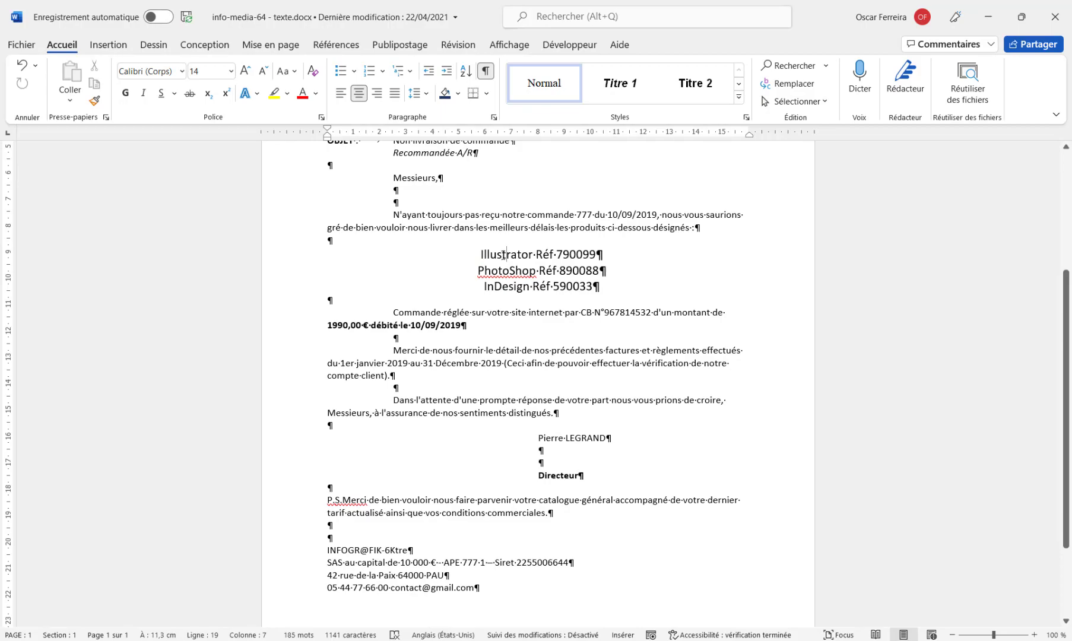
double_click(503, 254)
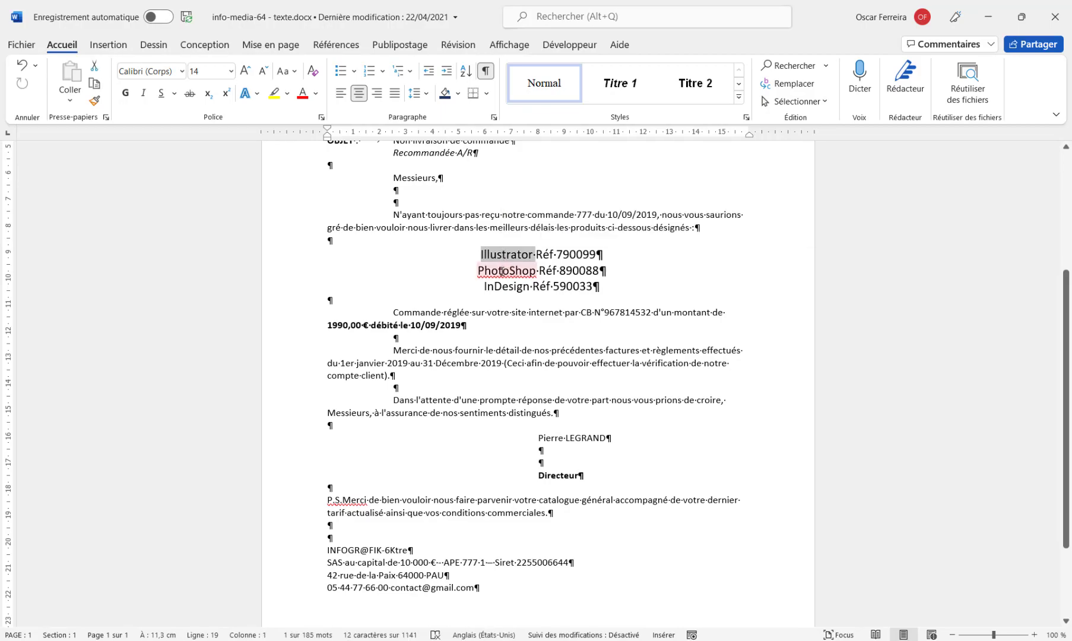
double_click(499, 271, "ctrl")
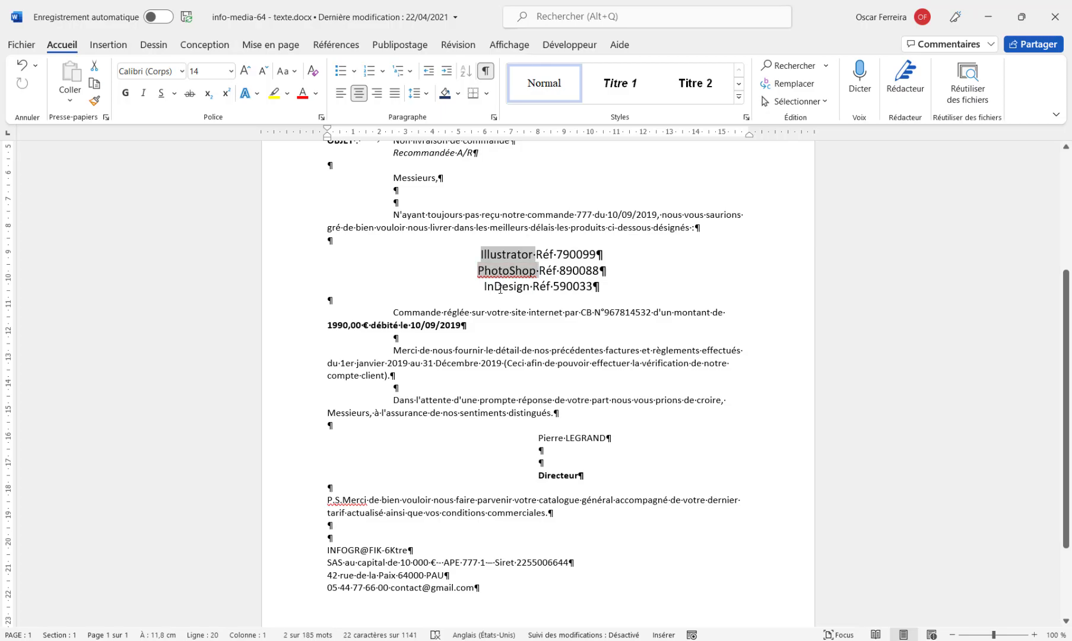
double_click(500, 288, "ctrl")
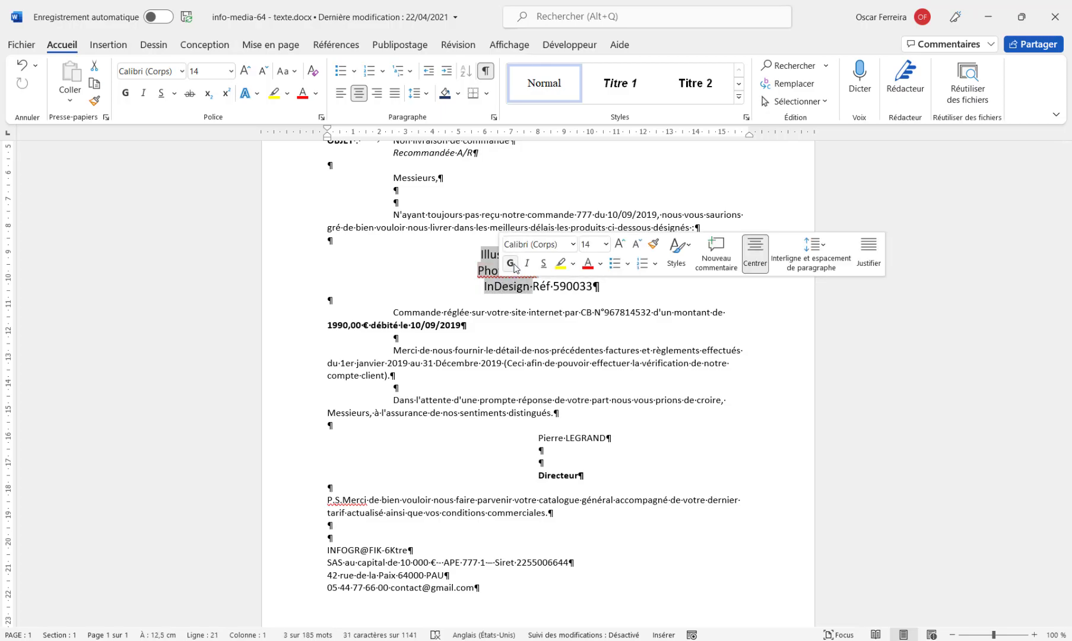
left_click(511, 264)
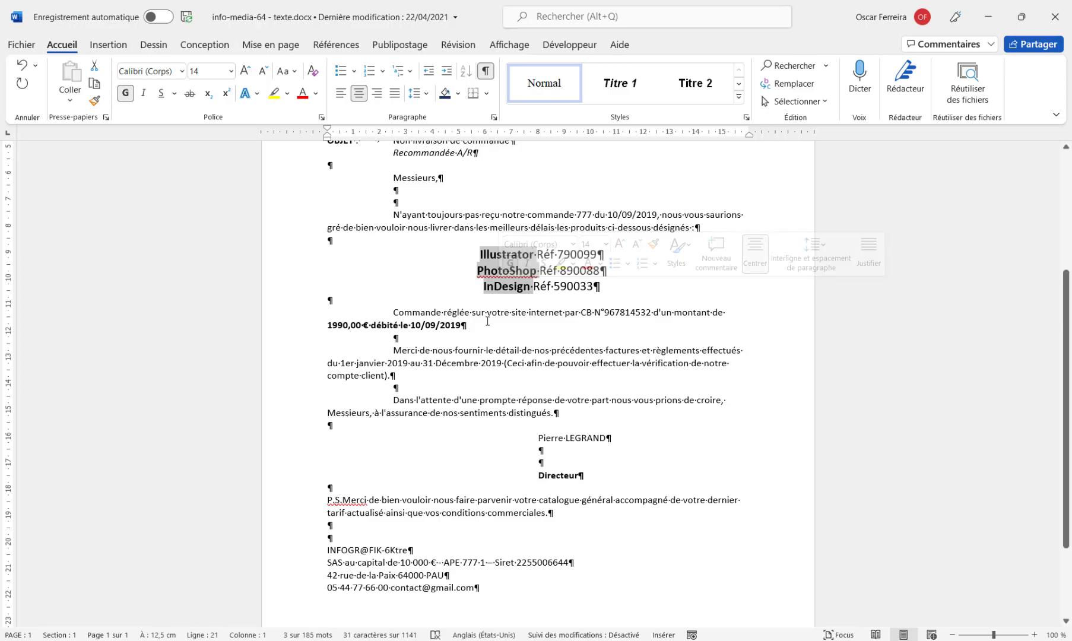
- Insert a "|" separator between the product name and "Réf" on each of the three product lines
left_click(539, 253)
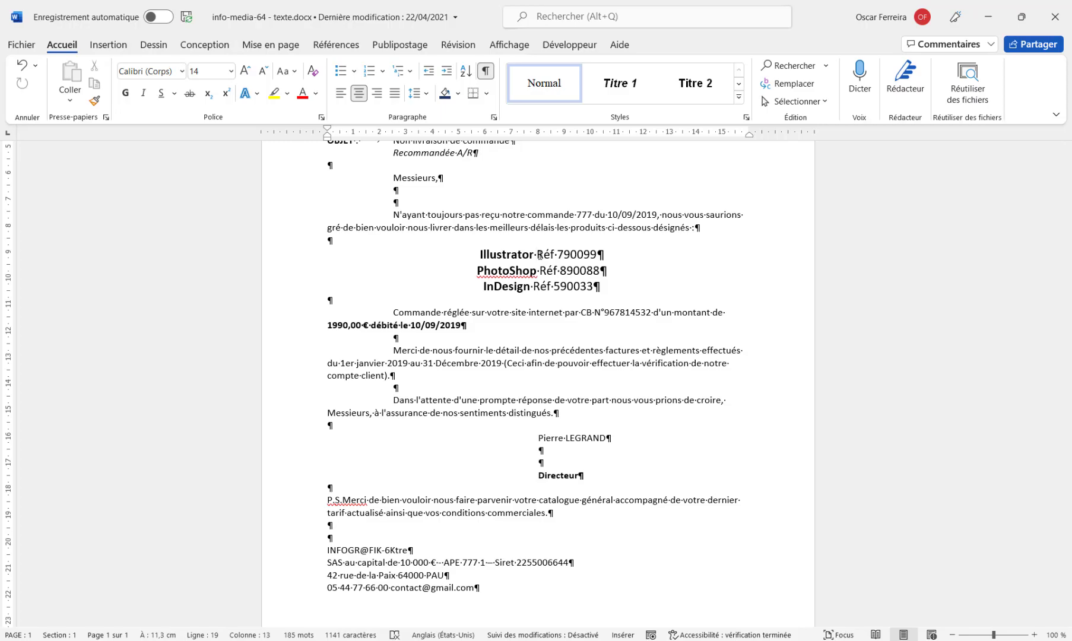
type("|")
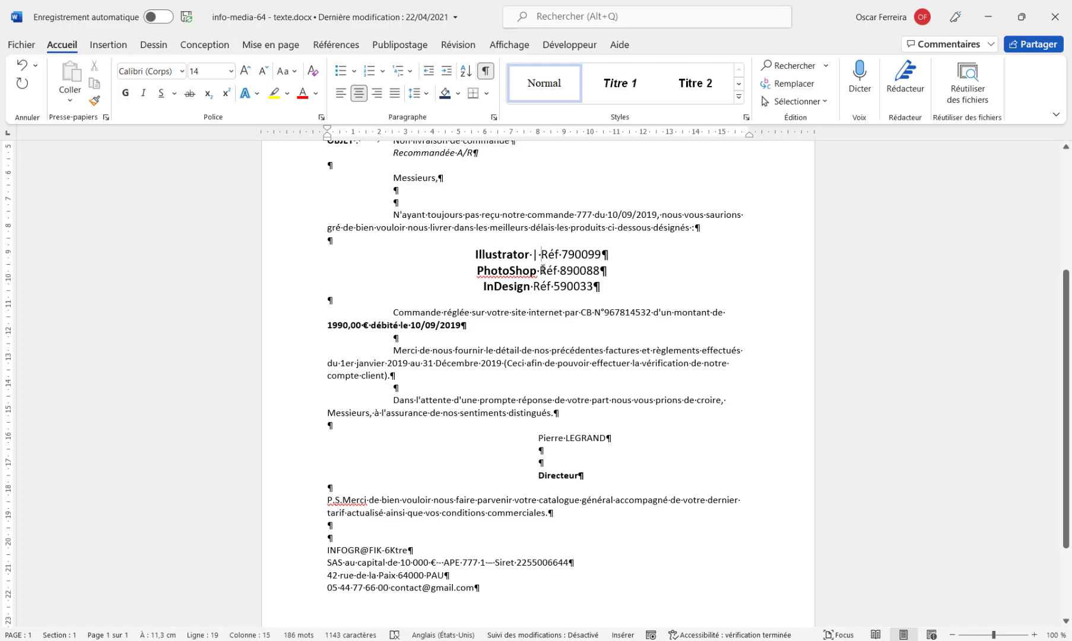
left_click(541, 270)
type("|")
left_click(533, 286)
type("|")
- Apply a light blue theme-color shading to the three product lines
left_click_drag(297, 254, 296, 288)
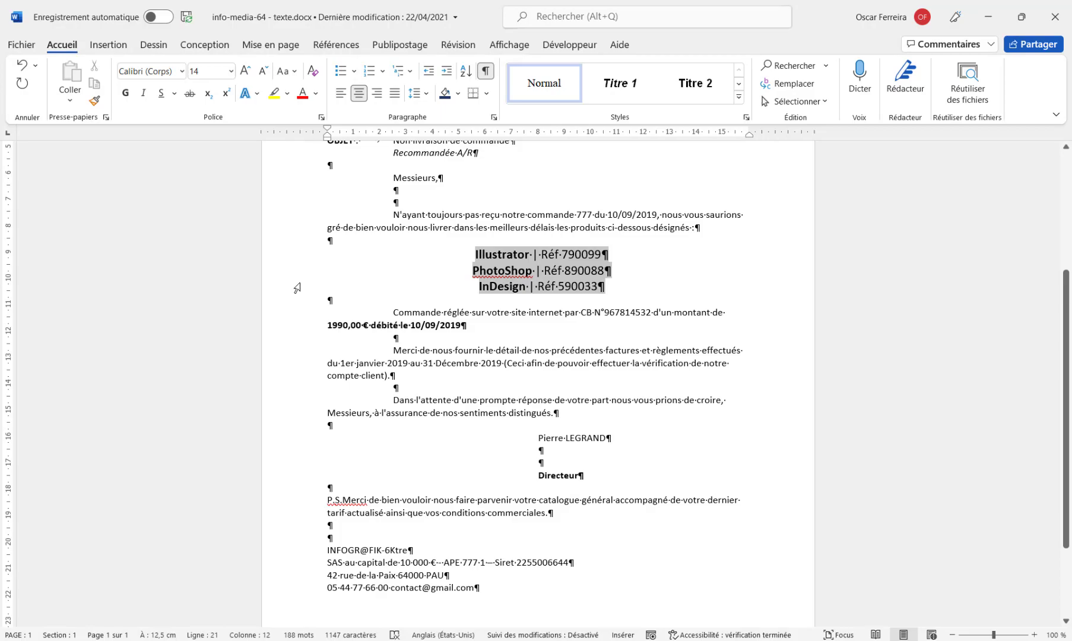
left_click(457, 93)
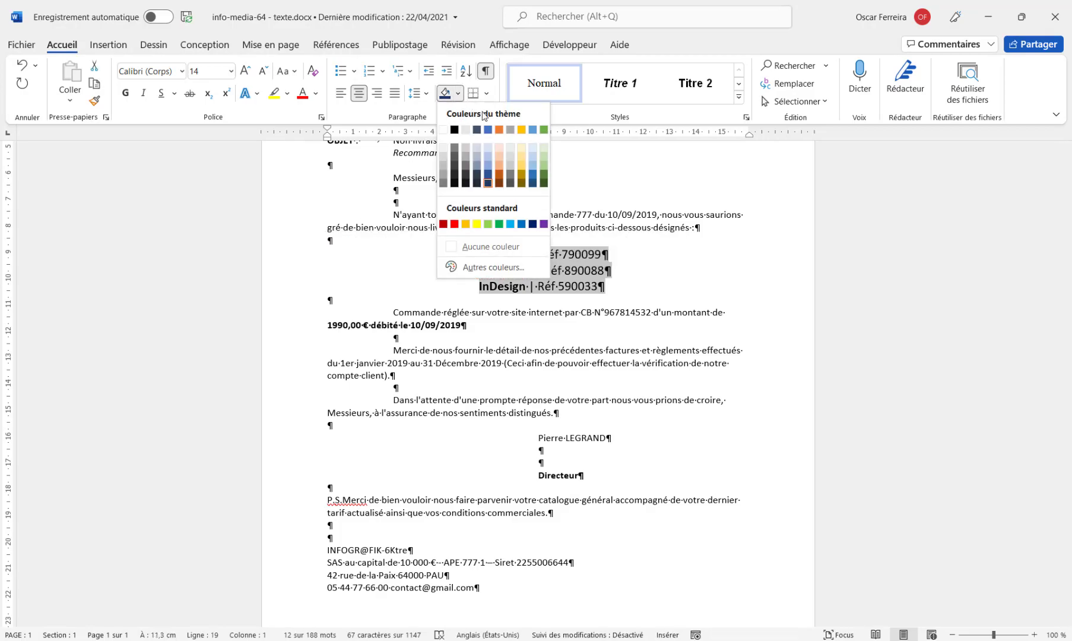
left_click(532, 147)
- Insert a tab between "P.S." and "Merci" and give the postscript a hanging indent of about 2.5 cm
scroll(504, 286, "down", 3)
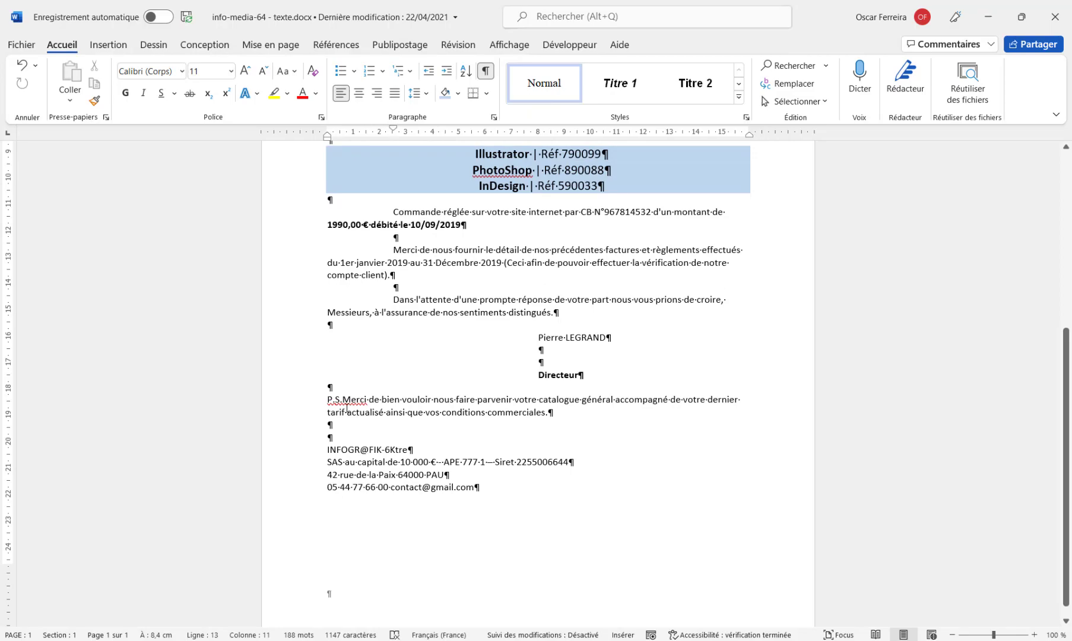
left_click(343, 399)
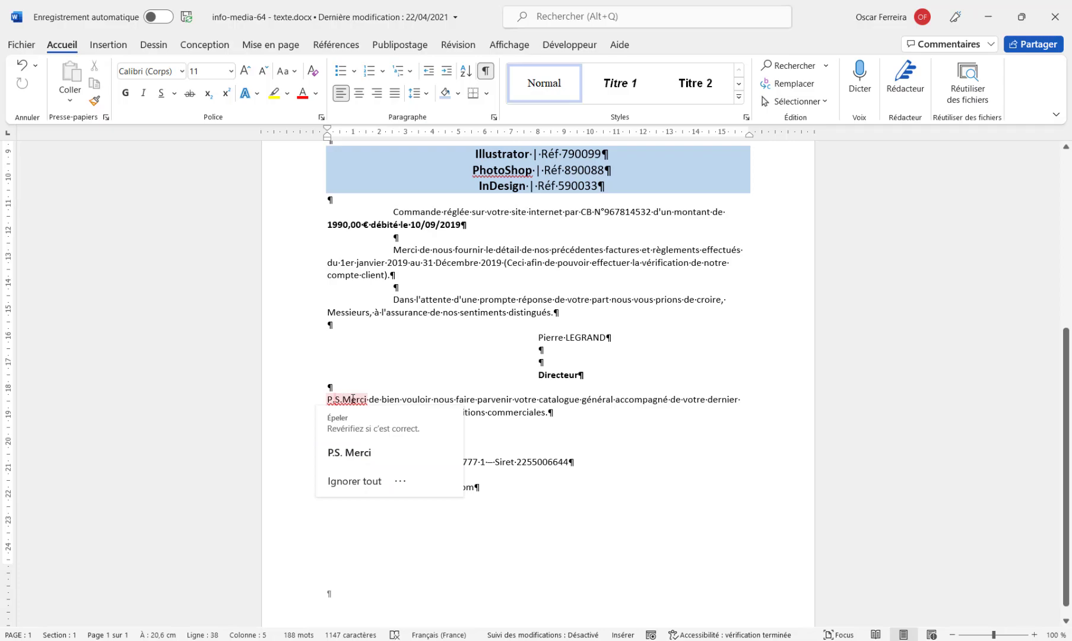
key("Tab")
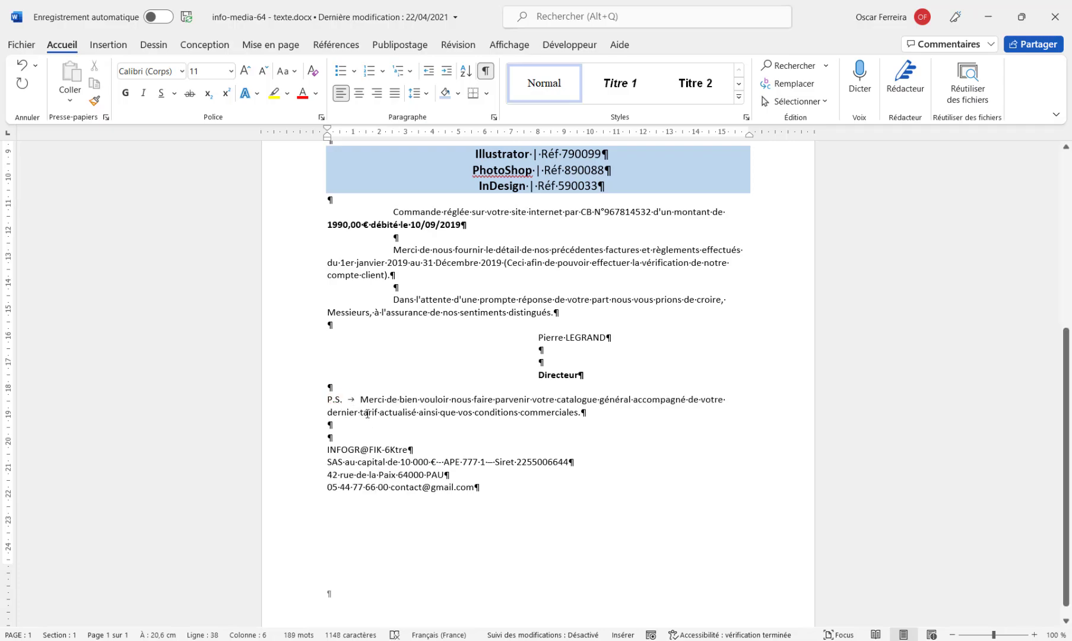
left_click(386, 400)
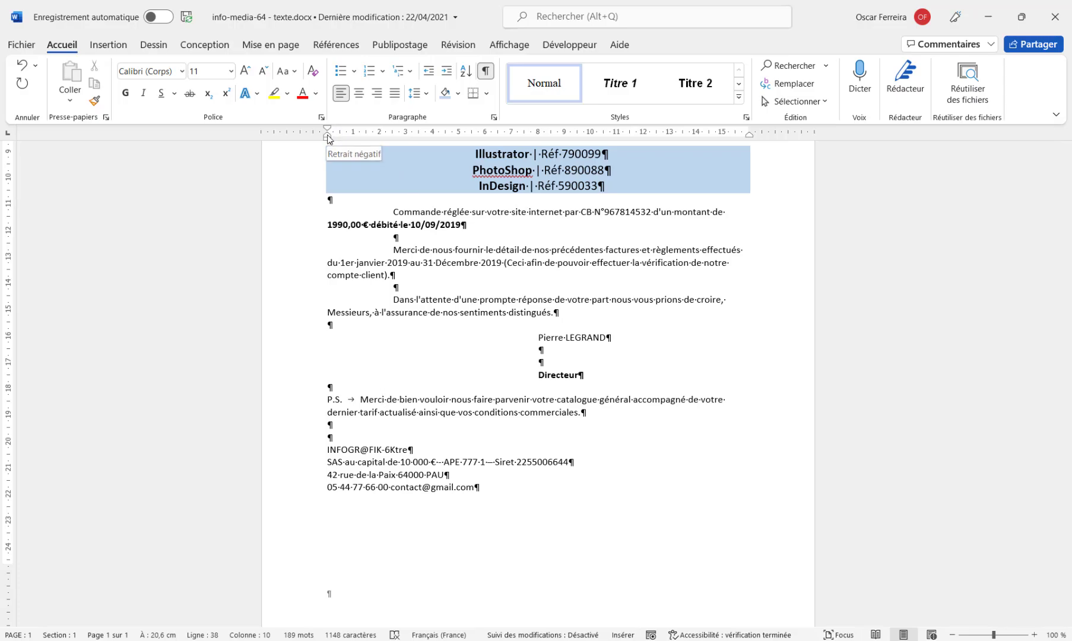
left_click_drag(328, 137, 391, 149)
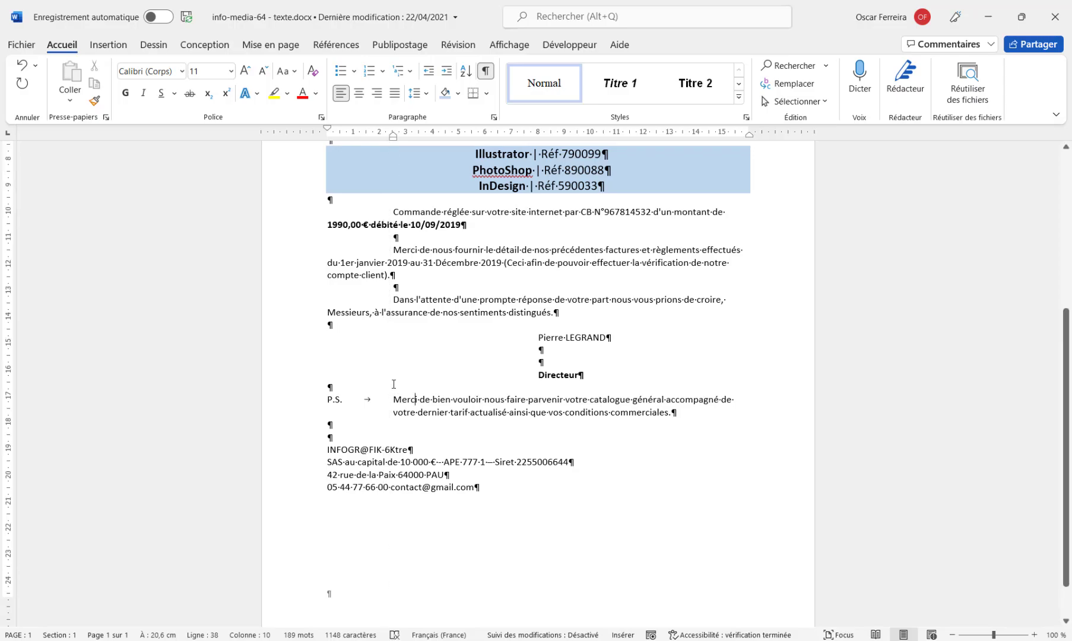
- Check the postscript's alignment with the subject text and bold "P.S."
scroll(394, 383, "up", 3)
scroll(394, 382, "up", 2)
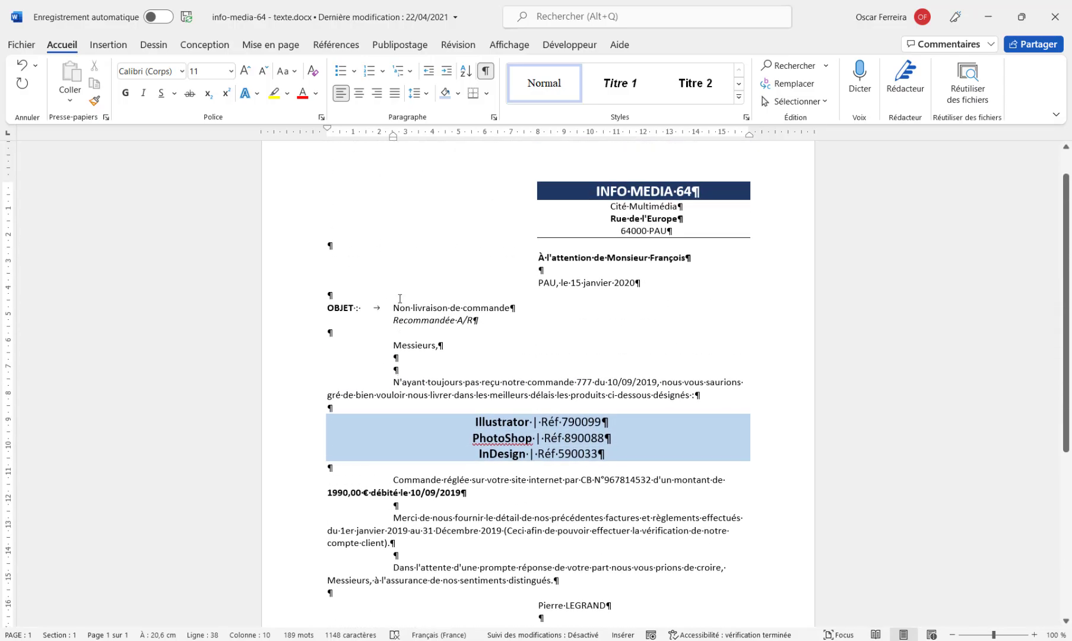
scroll(396, 347, "down", 5)
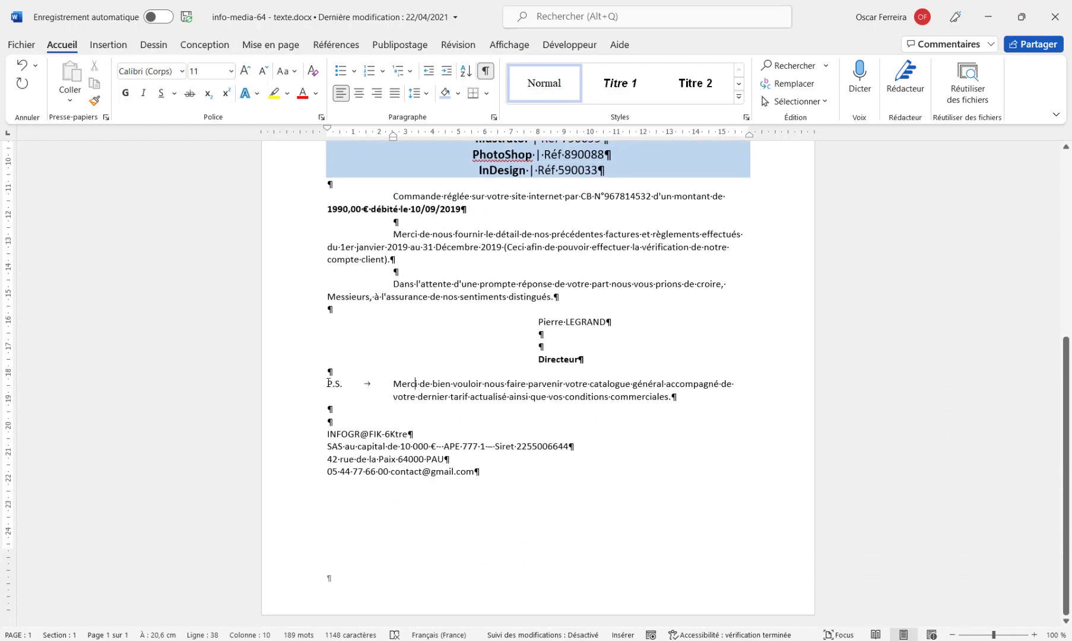
double_click(328, 383)
left_click(353, 358)
left_click(341, 417)
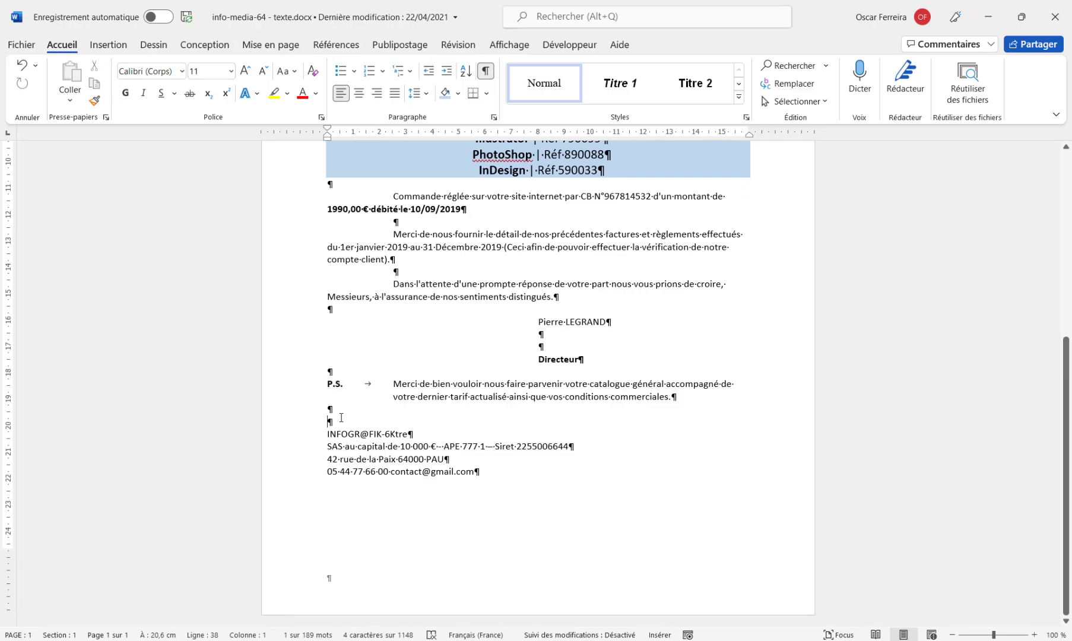
- Add one more blank line above the four company detail lines at the letter's end and center those lines
key("Return")
left_click_drag(296, 447, 298, 488)
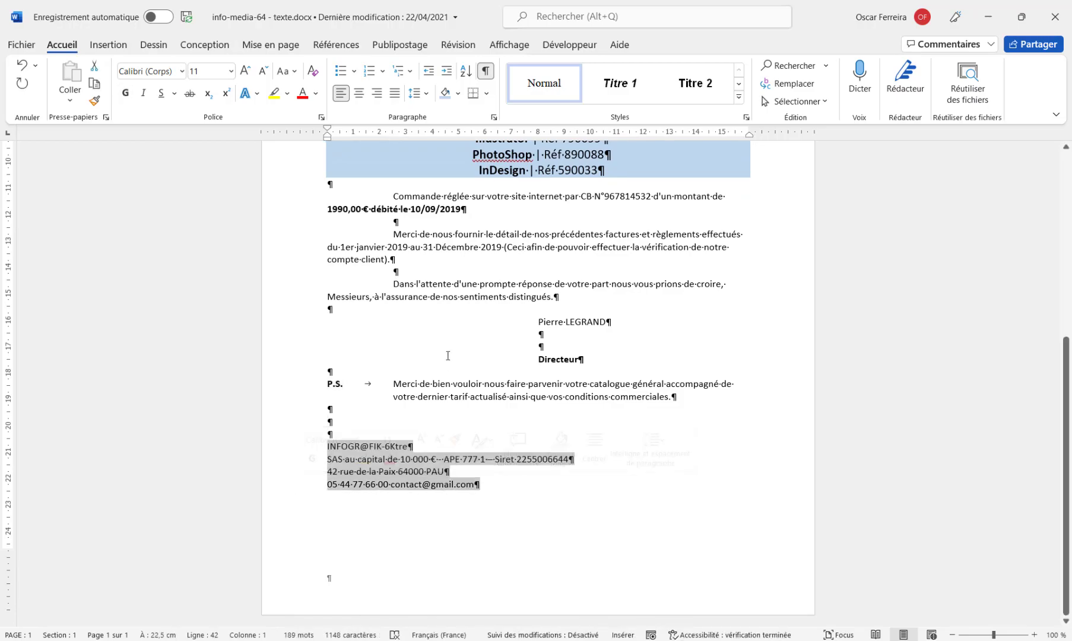
left_click(359, 94)
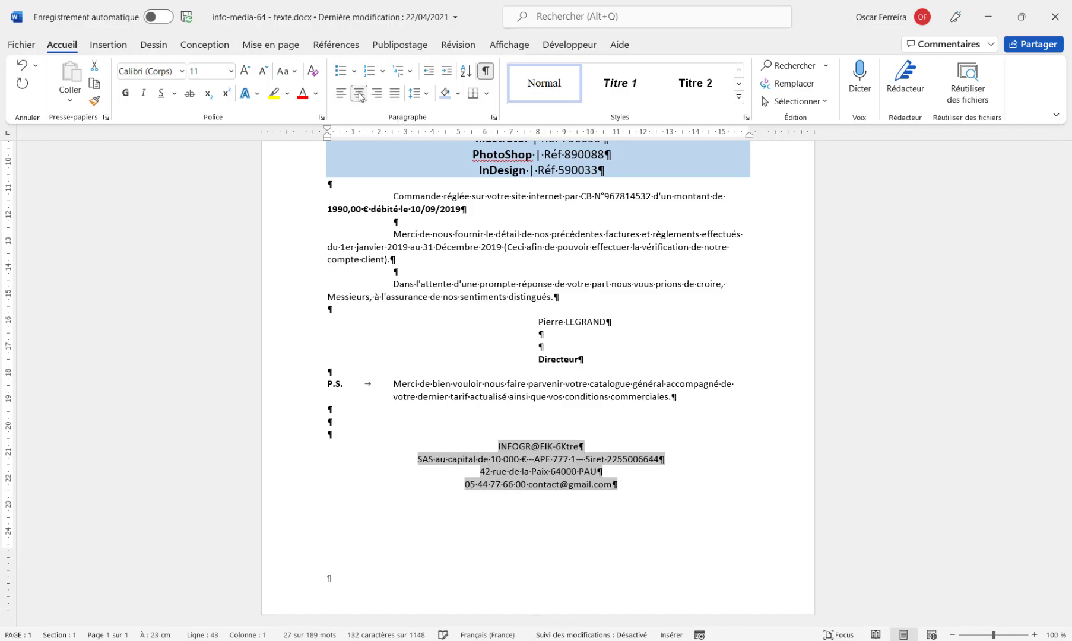
- Shade the four company detail lines with the lightest blue theme color and make their text bold and blue
left_click(458, 94)
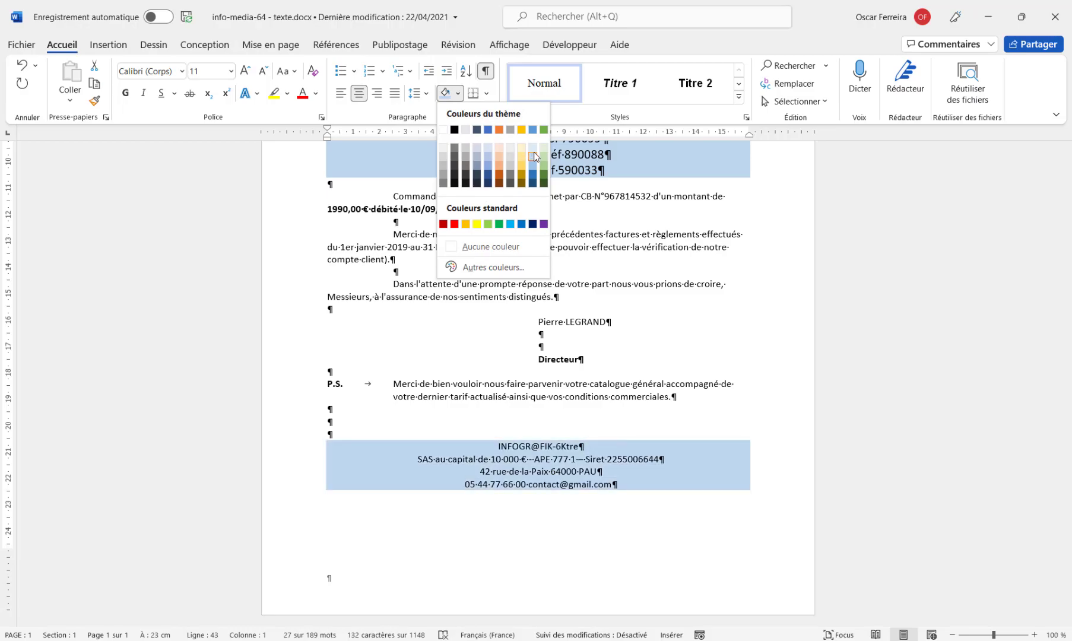
left_click(534, 146)
left_click(316, 93)
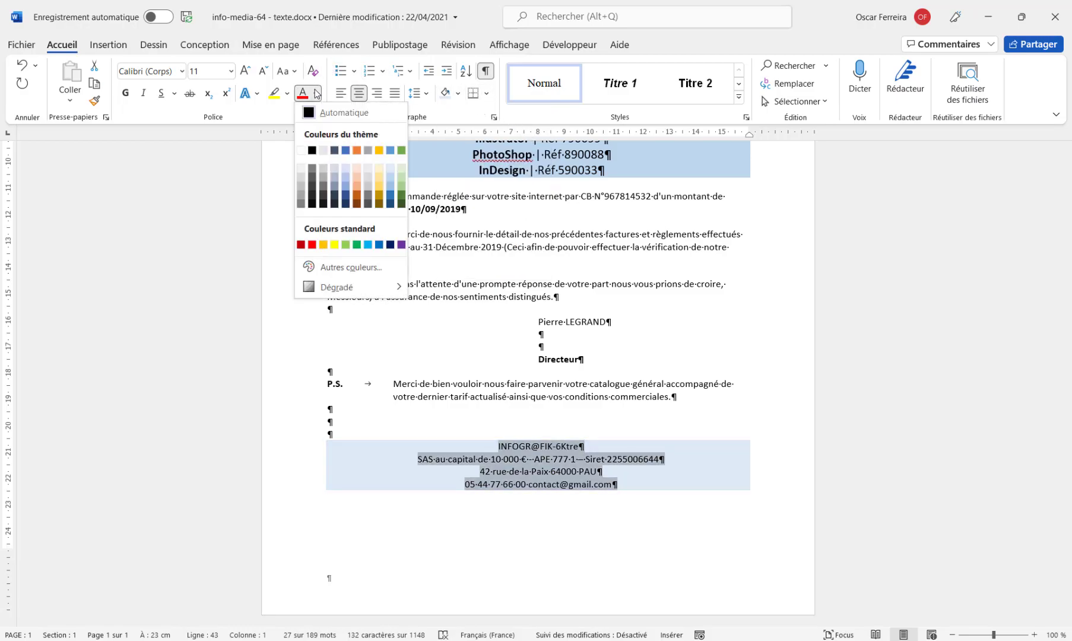
left_click(346, 151)
left_click(125, 93)
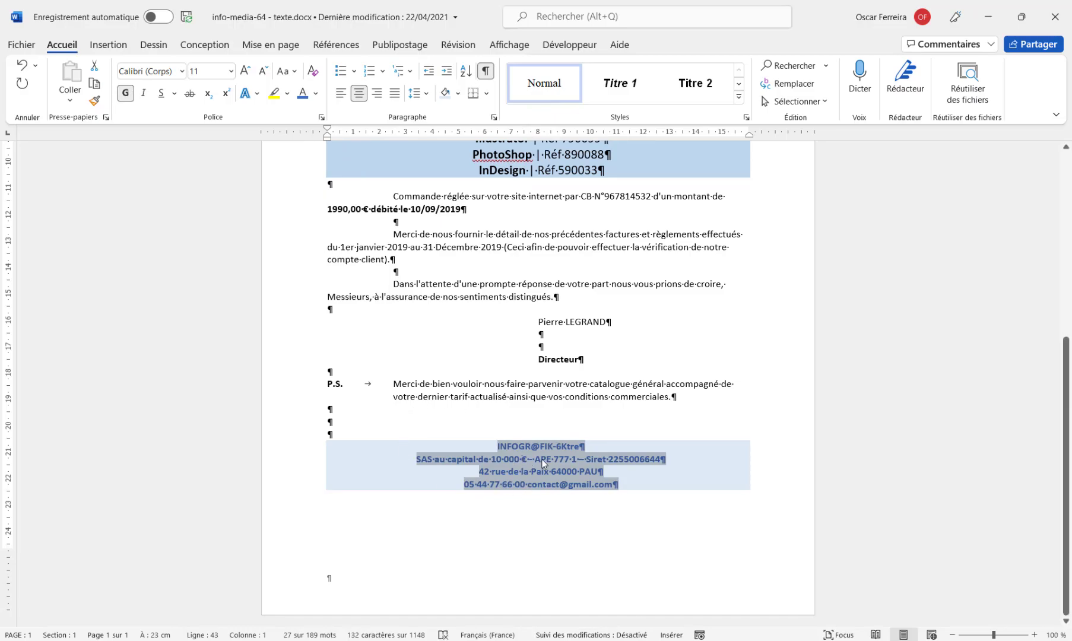
- Add a blue ½ pt border on all four sides of the company details block
left_click(487, 94)
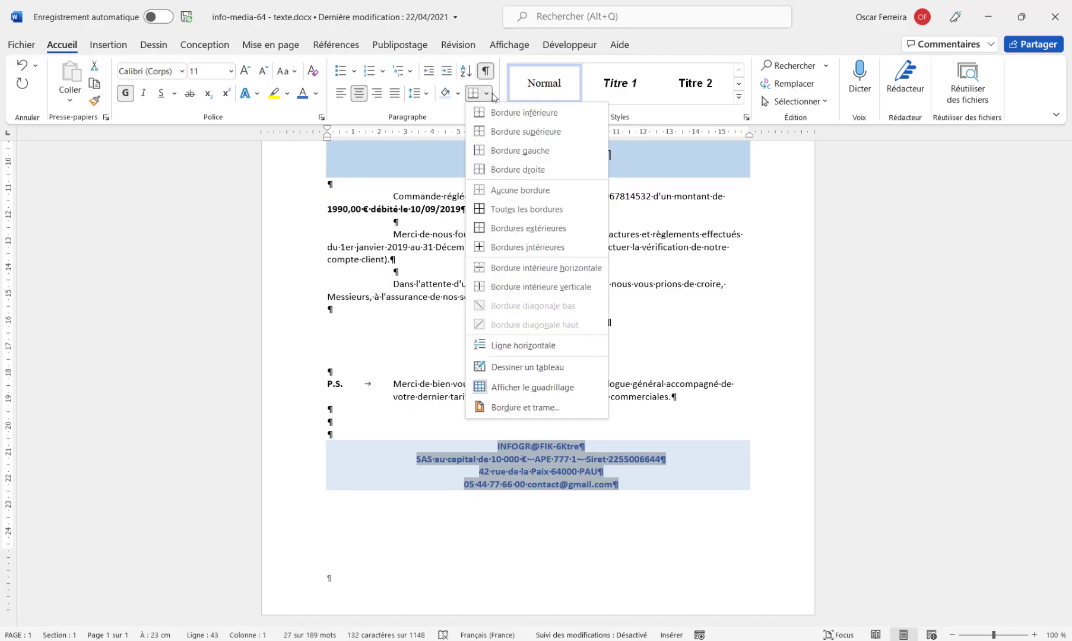
left_click(518, 408)
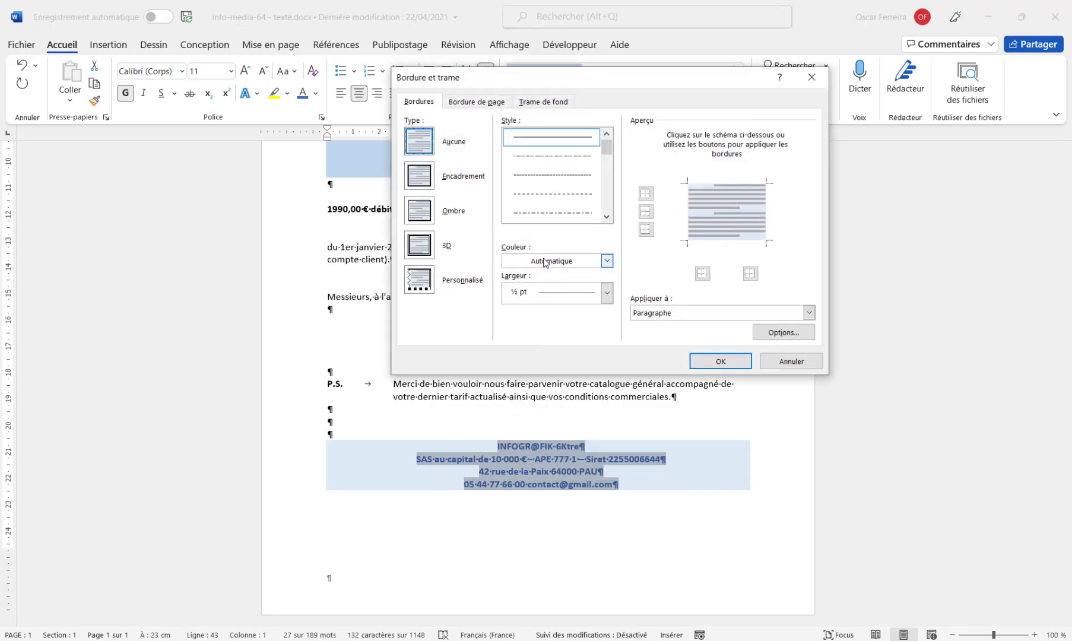
left_click(545, 263)
left_click(553, 321)
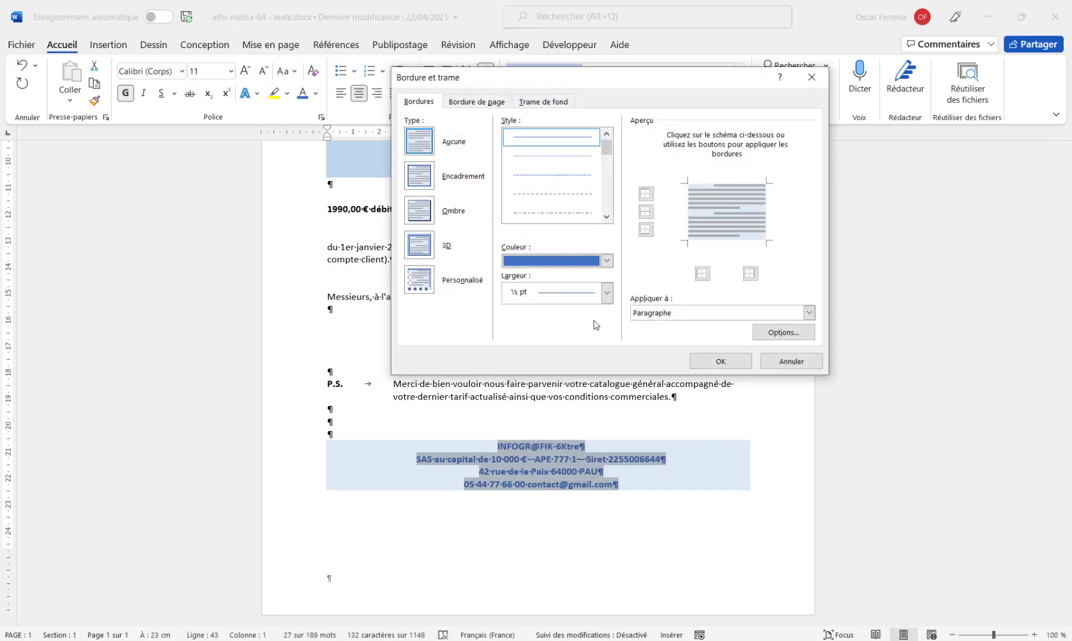
left_click(690, 200)
left_click(715, 184)
left_click(763, 203)
left_click(731, 240)
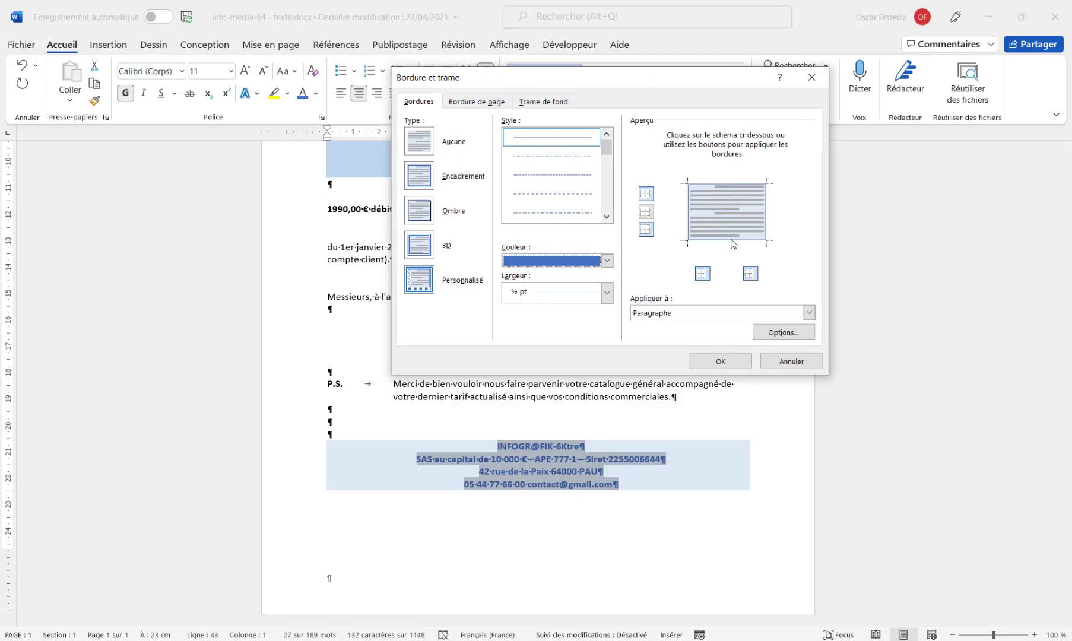
left_click(717, 363)
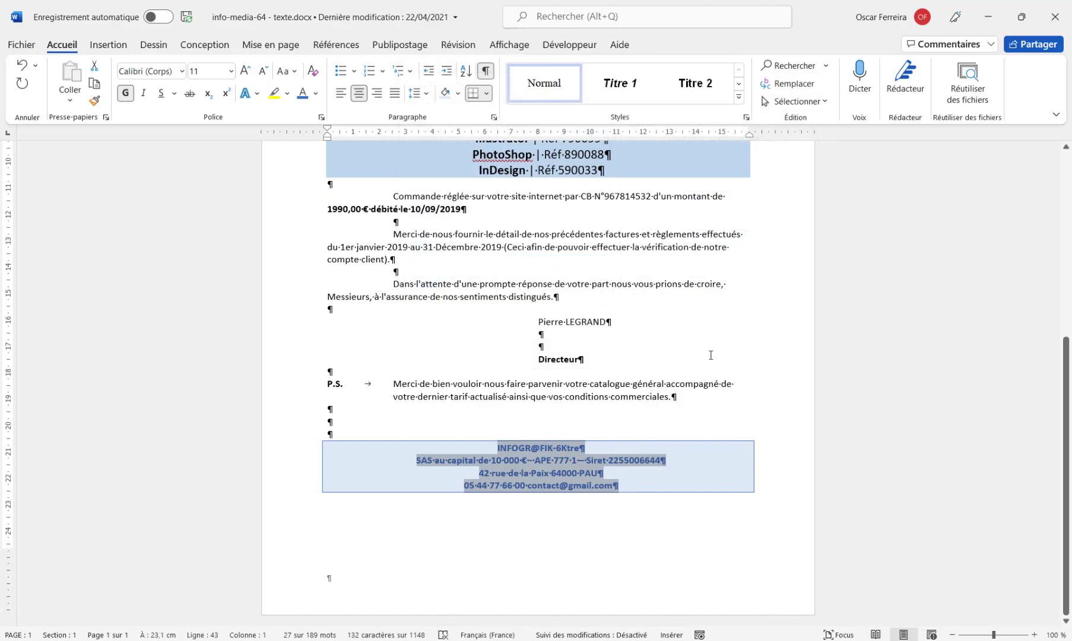
- In the last company line, insert "|" between the phone number and e-mail, and the Wingdings telephone symbol (code 40) plus a space before the number
left_click(528, 481)
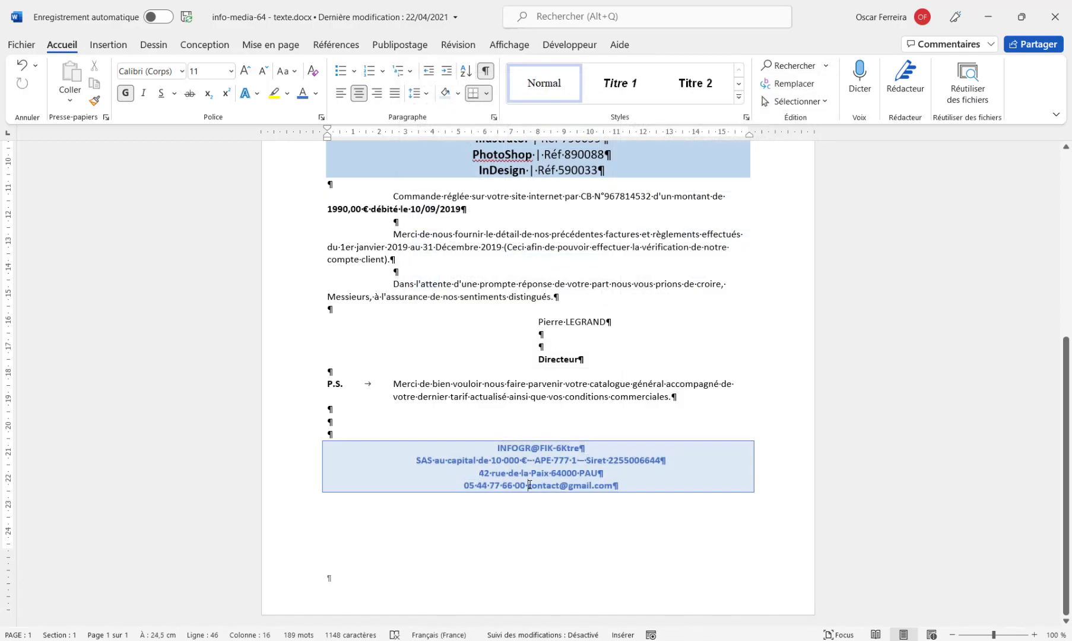
type("|")
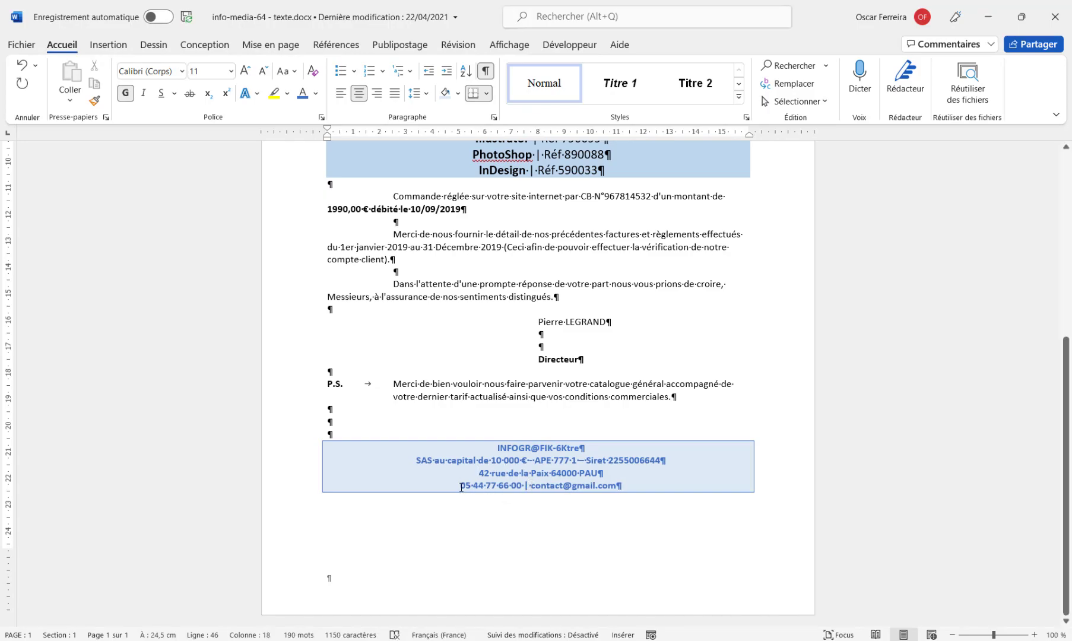
left_click(462, 485)
left_click(109, 48)
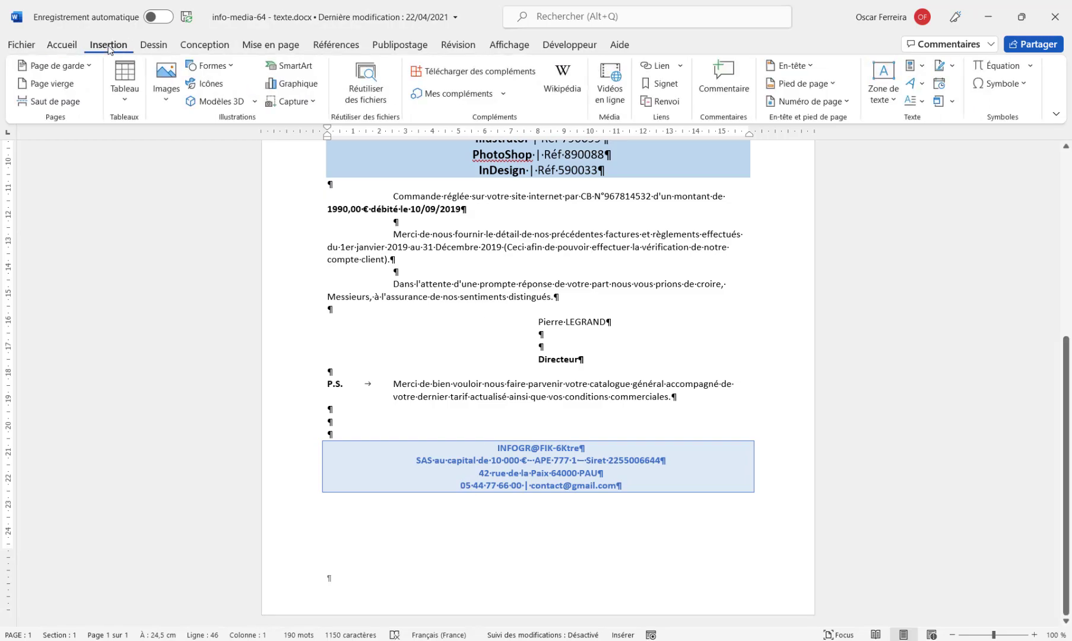
left_click(1022, 87)
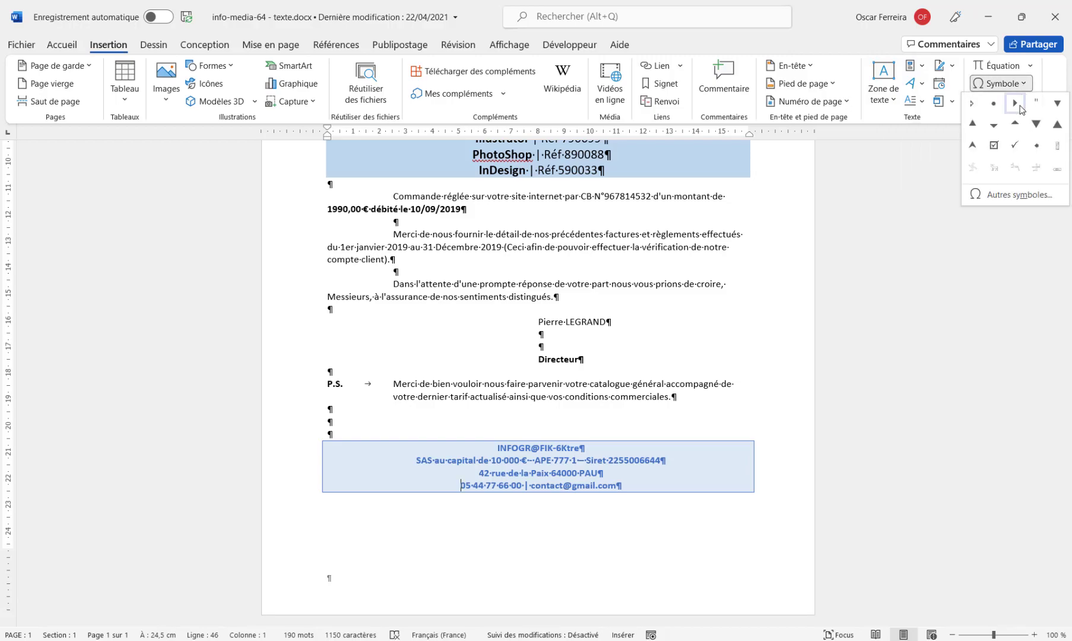
left_click(1009, 194)
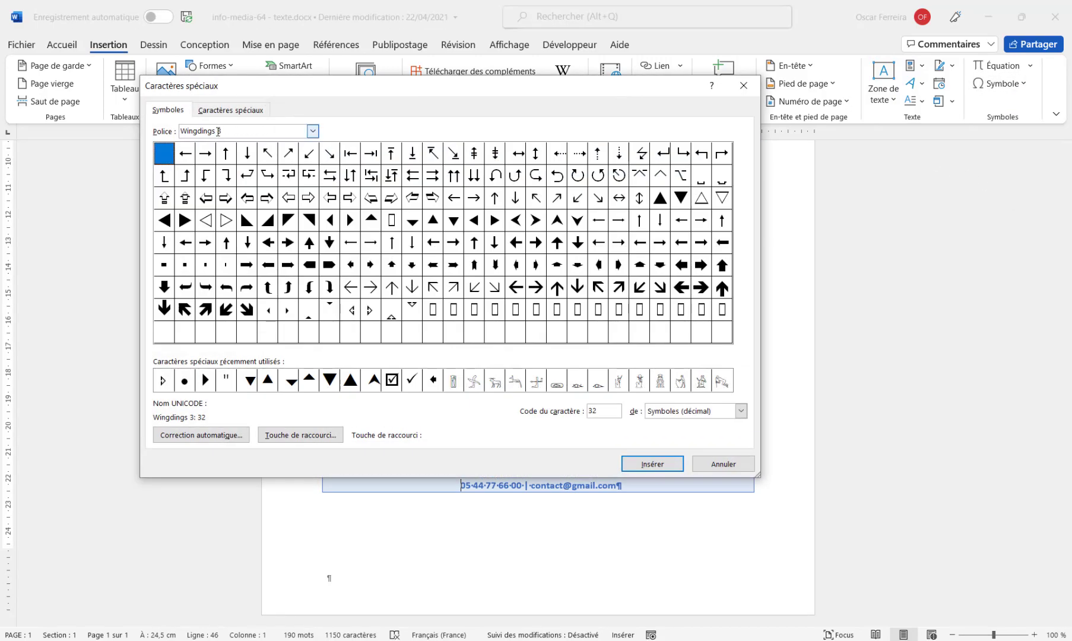
left_click(313, 131)
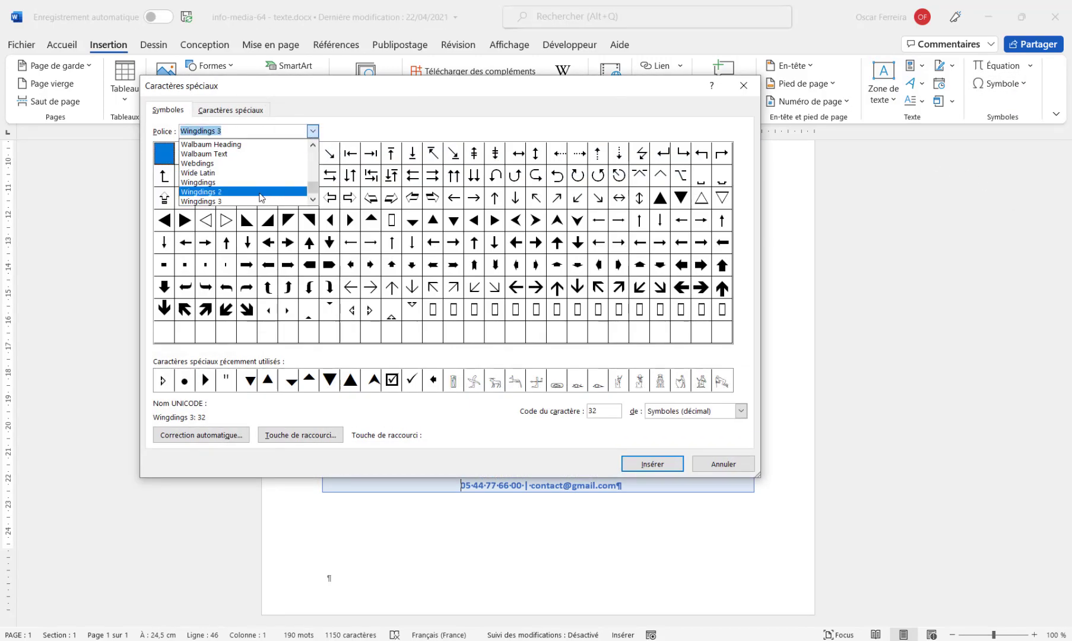
left_click(203, 183)
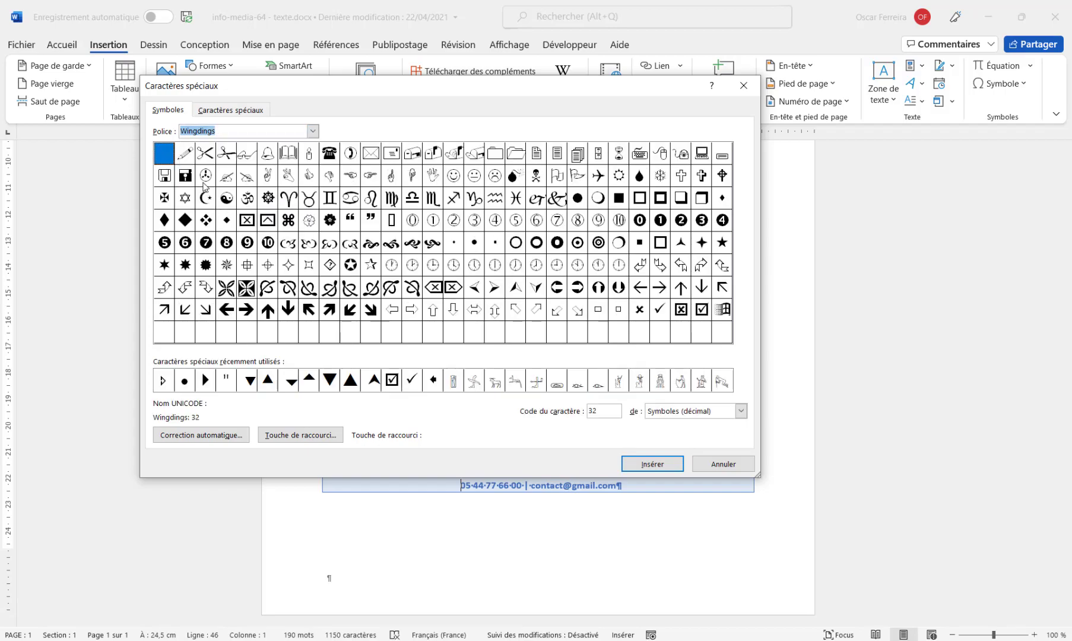
left_click(329, 155)
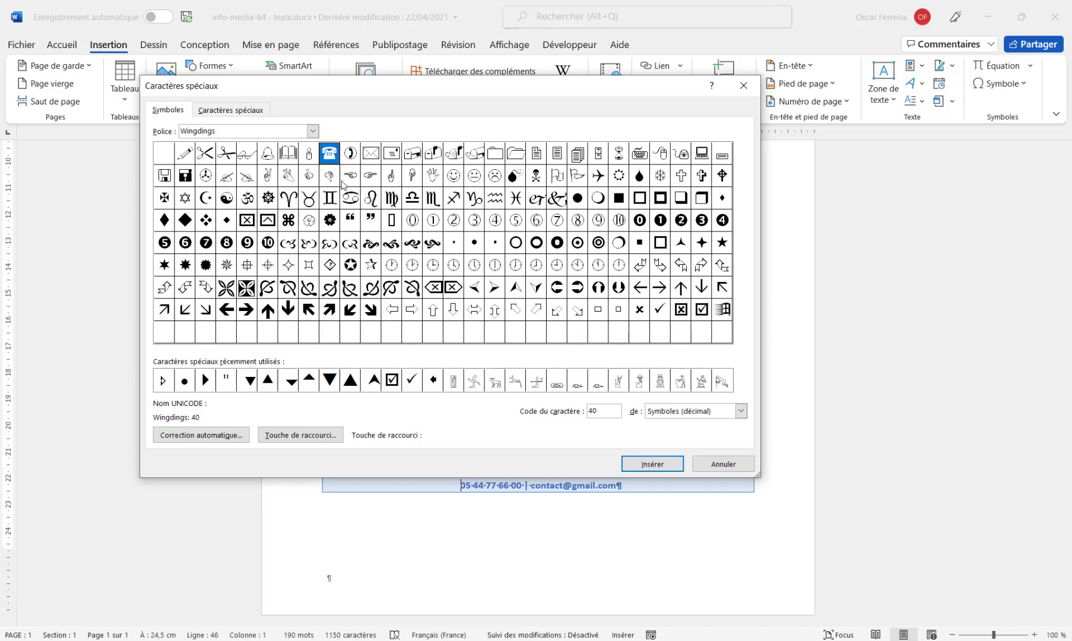
left_click(650, 467)
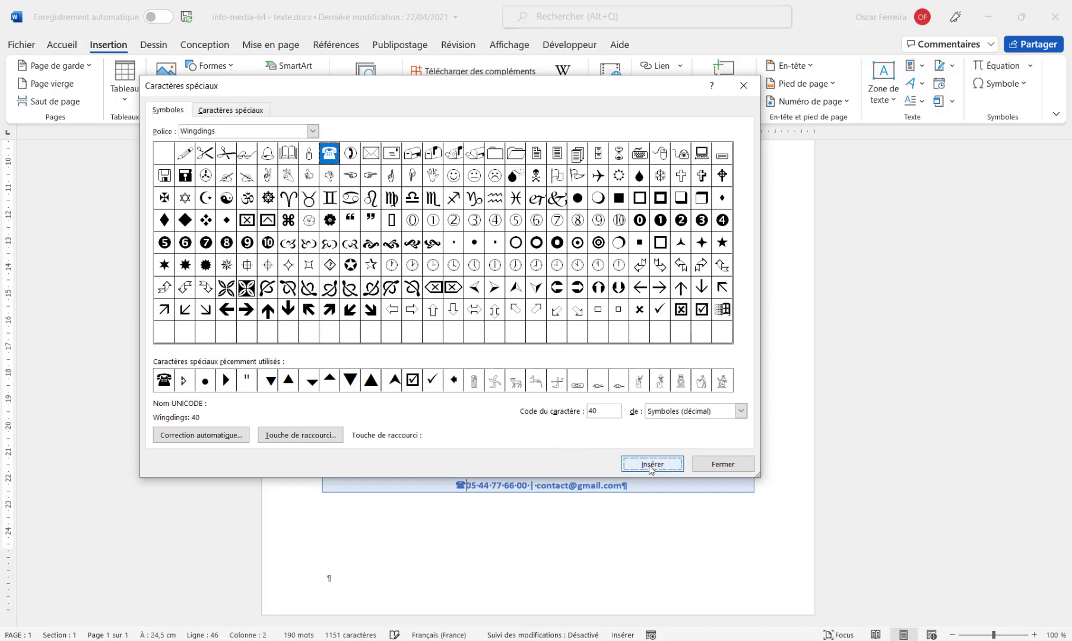
left_click(722, 465)
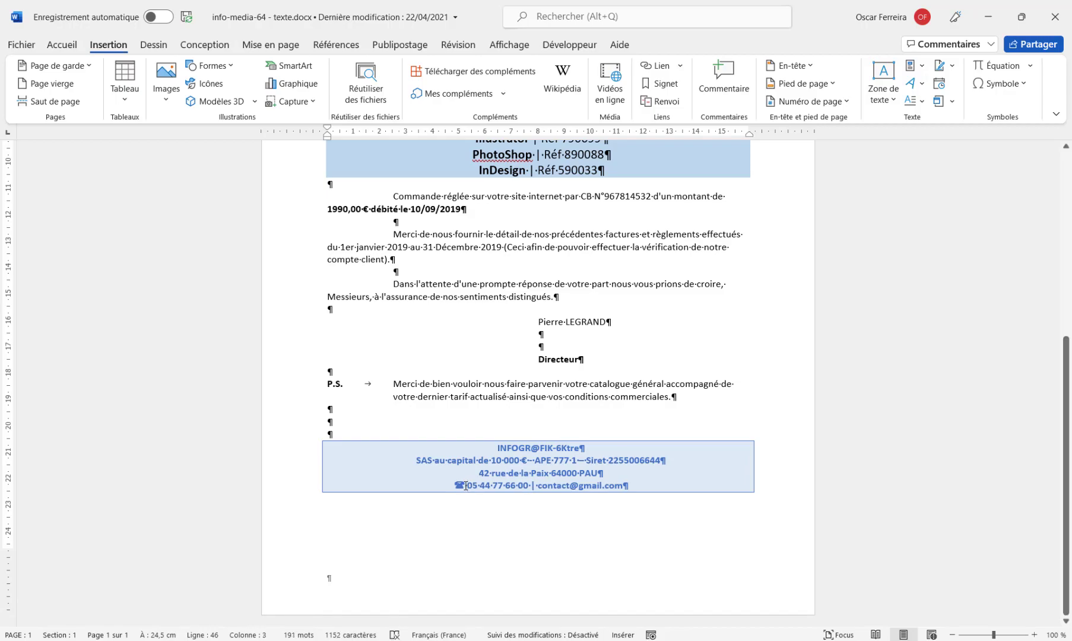
- Check the whole letter's layout in the print preview and return to the document
scroll(465, 485, "up", 7)
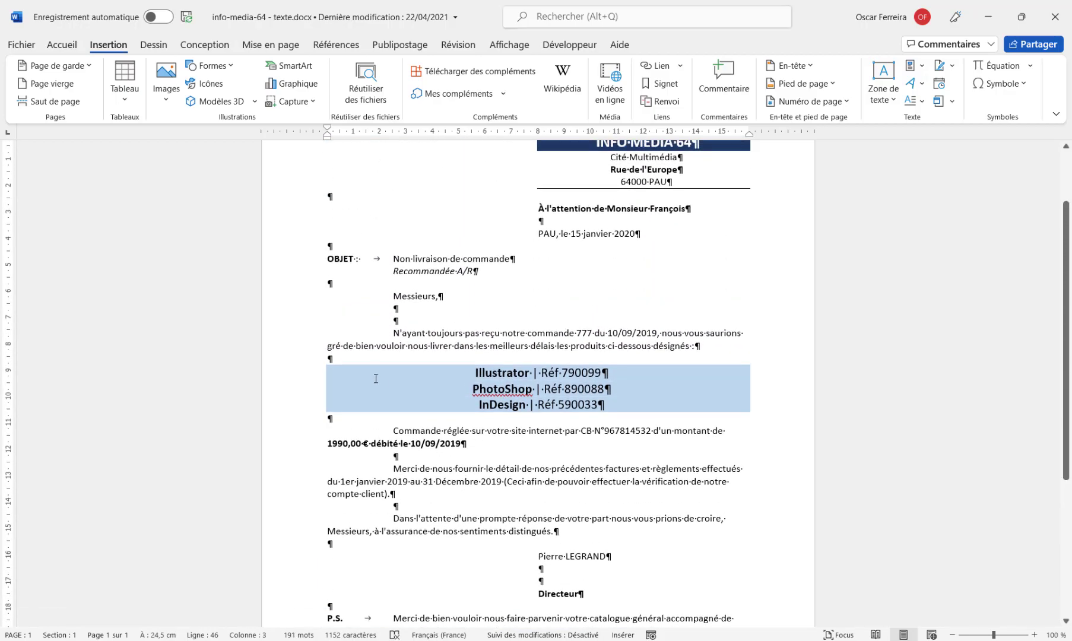
scroll(375, 379, "down", 1)
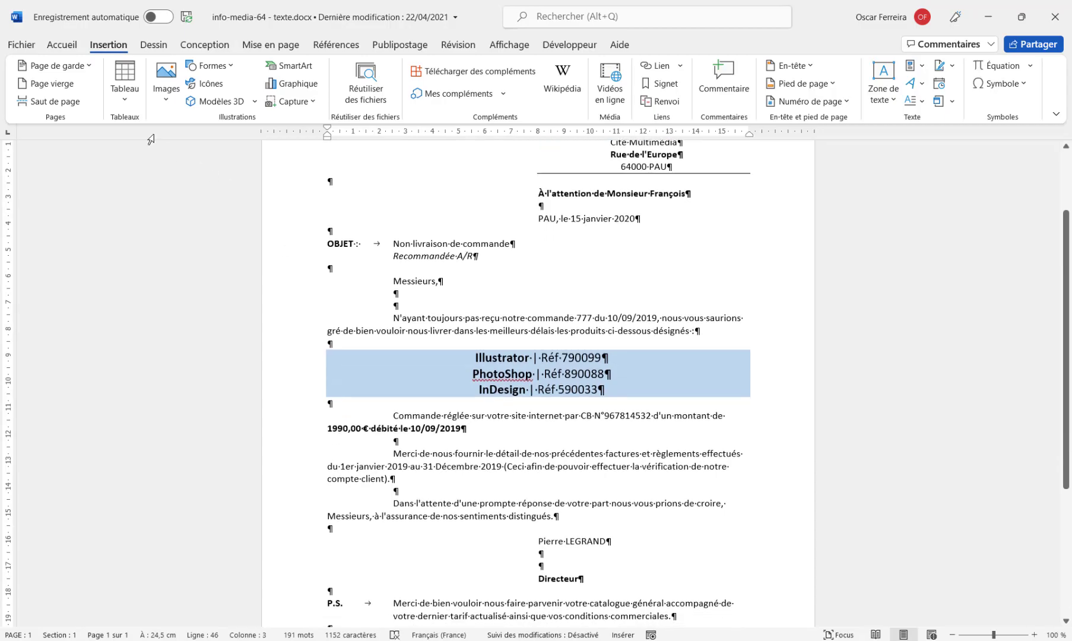
left_click(20, 45)
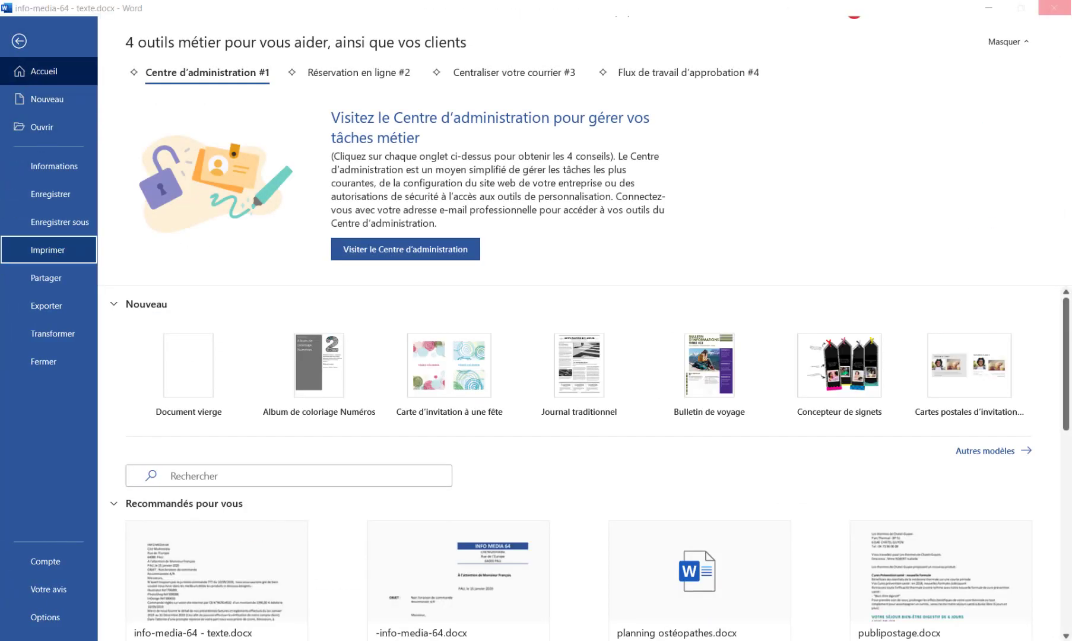
left_click(48, 250)
scroll(810, 253, "down", 2)
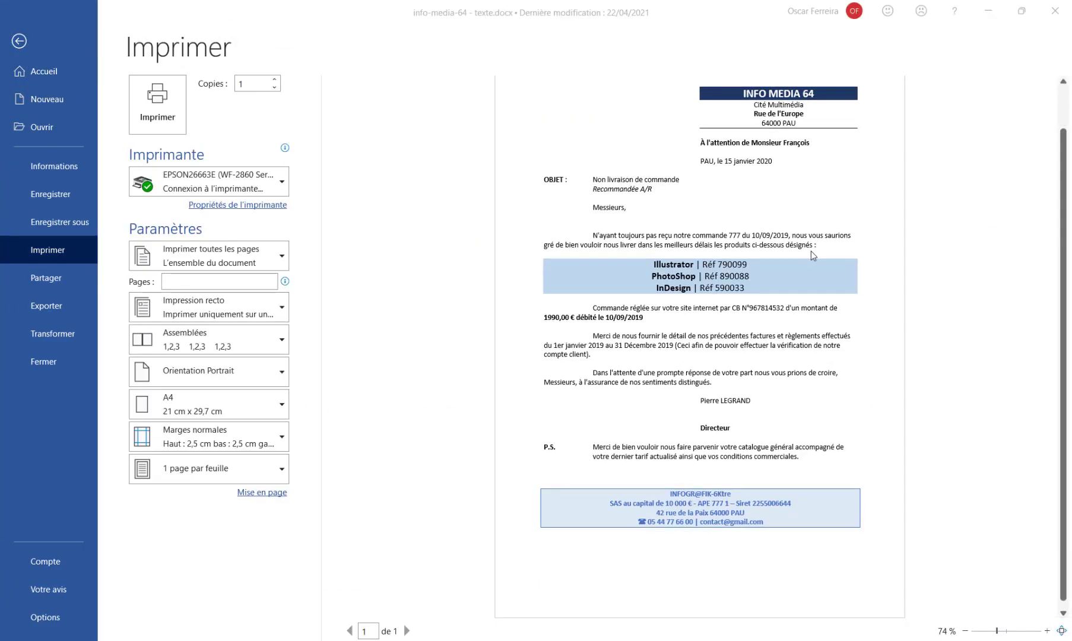
scroll(811, 251, "up", 2)
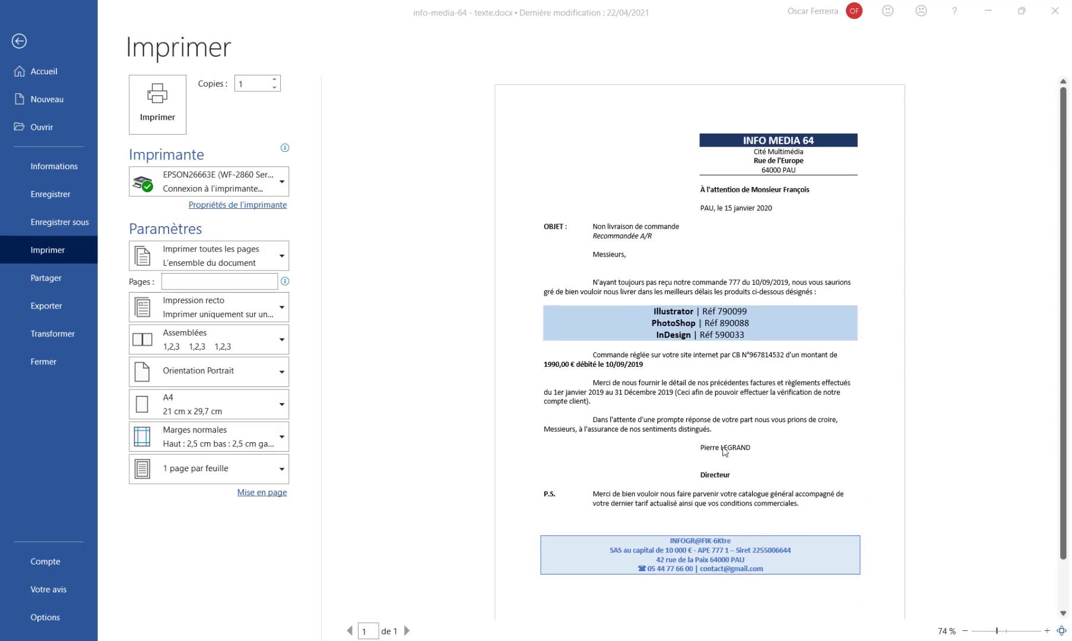
left_click(20, 40)
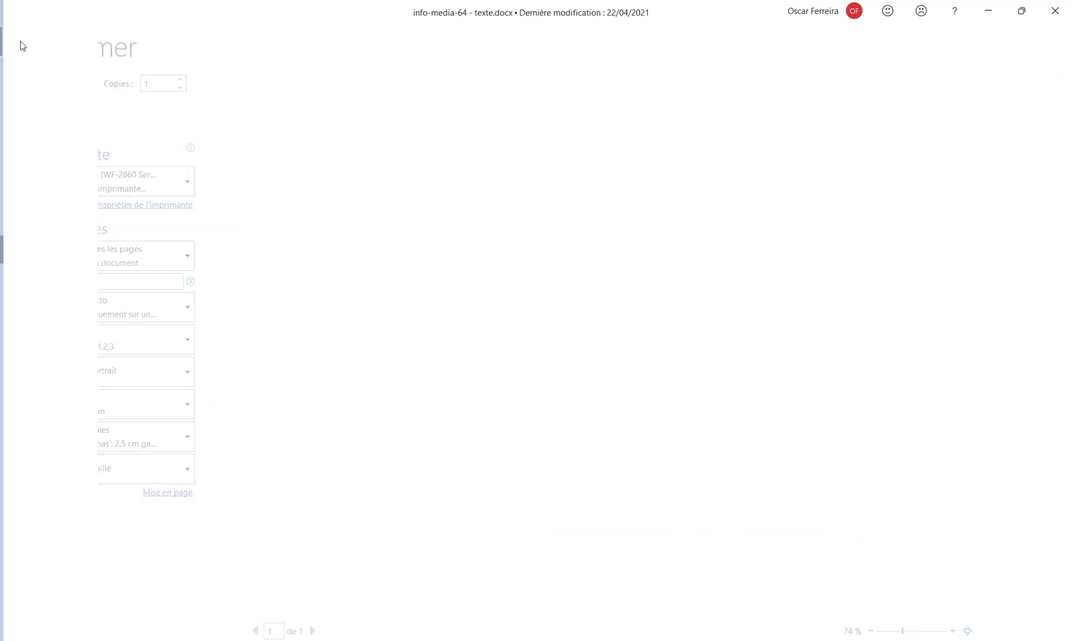
- Add one blank line between the closing paragraph and the signatory's name, and another between "Directeur" and the postscript
scroll(349, 285, "up", 1)
left_click(331, 342)
key("Return")
key("Down")
key("Down")
key("Down")
key("Down")
key("Down")
key("Down")
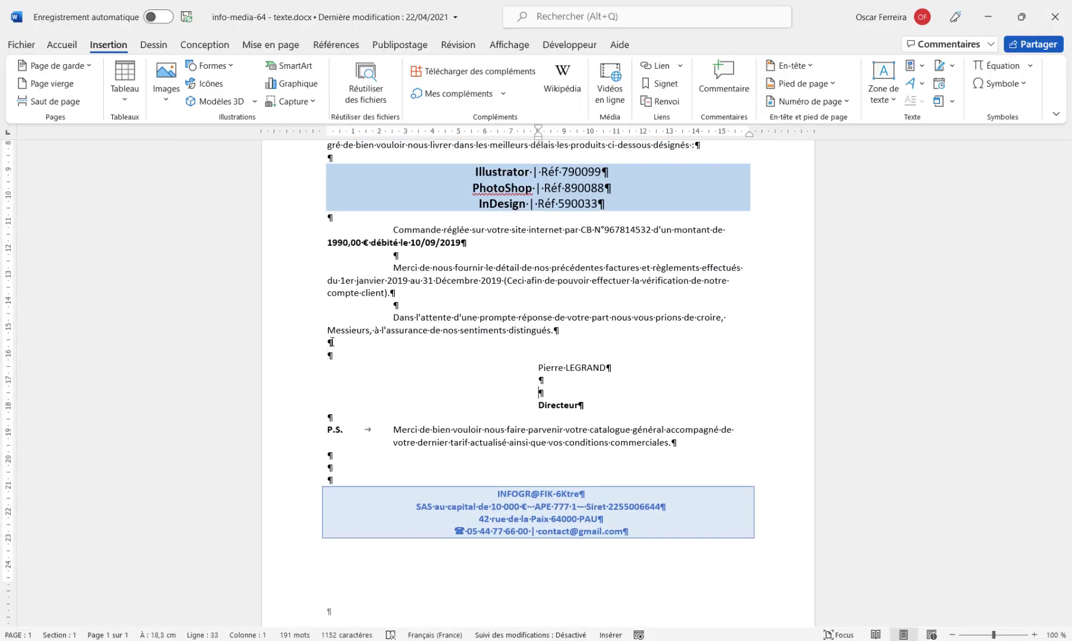
key("Return")
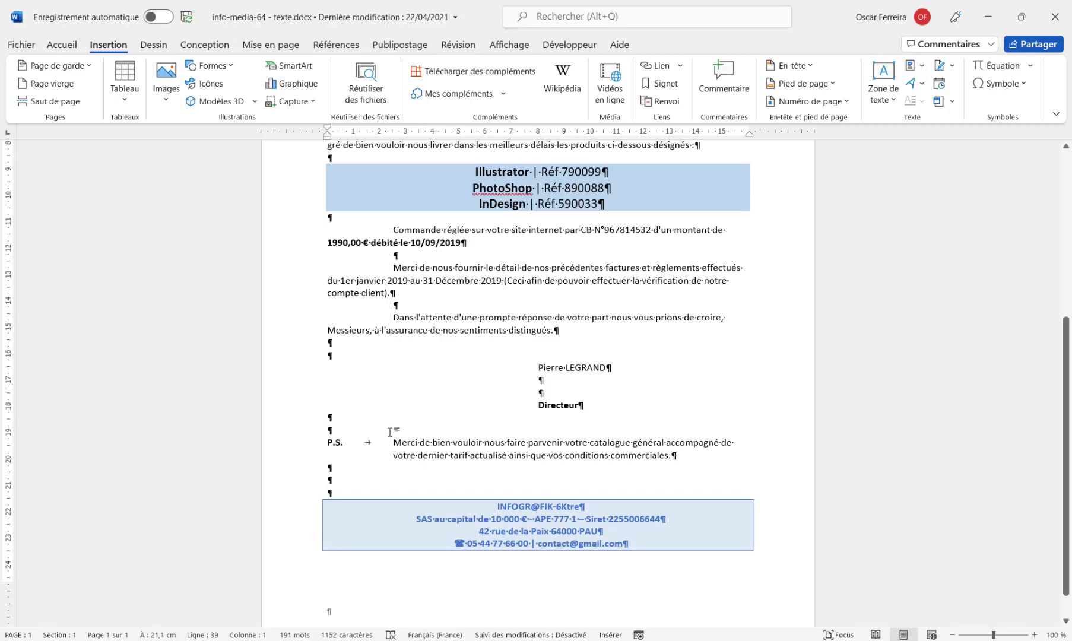
- Examine the adjusted spacing around the signature and postscript in the print preview
left_click(21, 44)
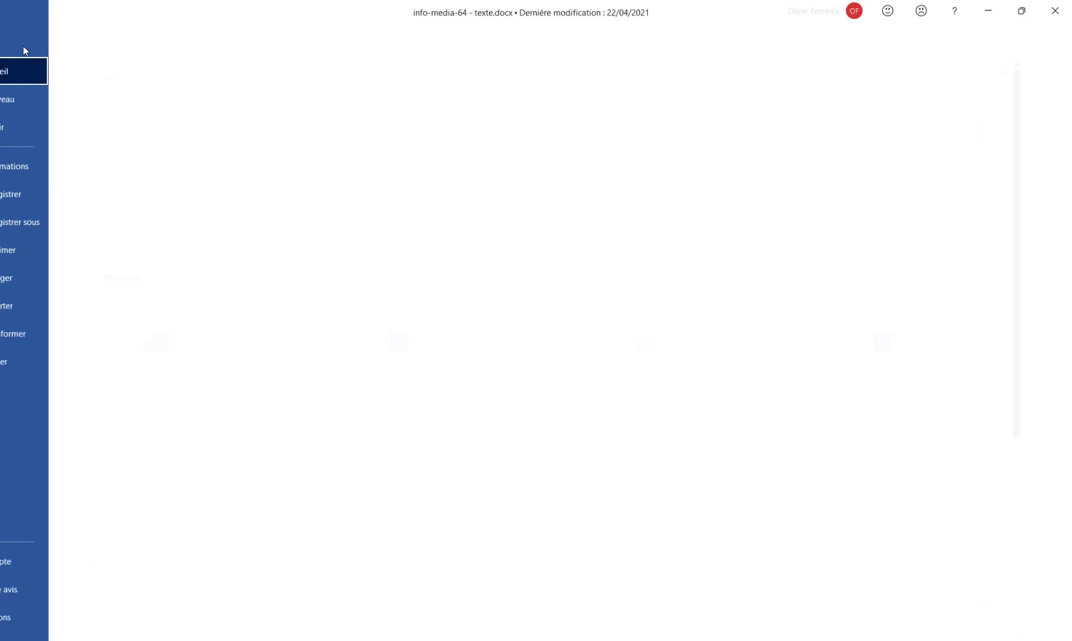
left_click(46, 250)
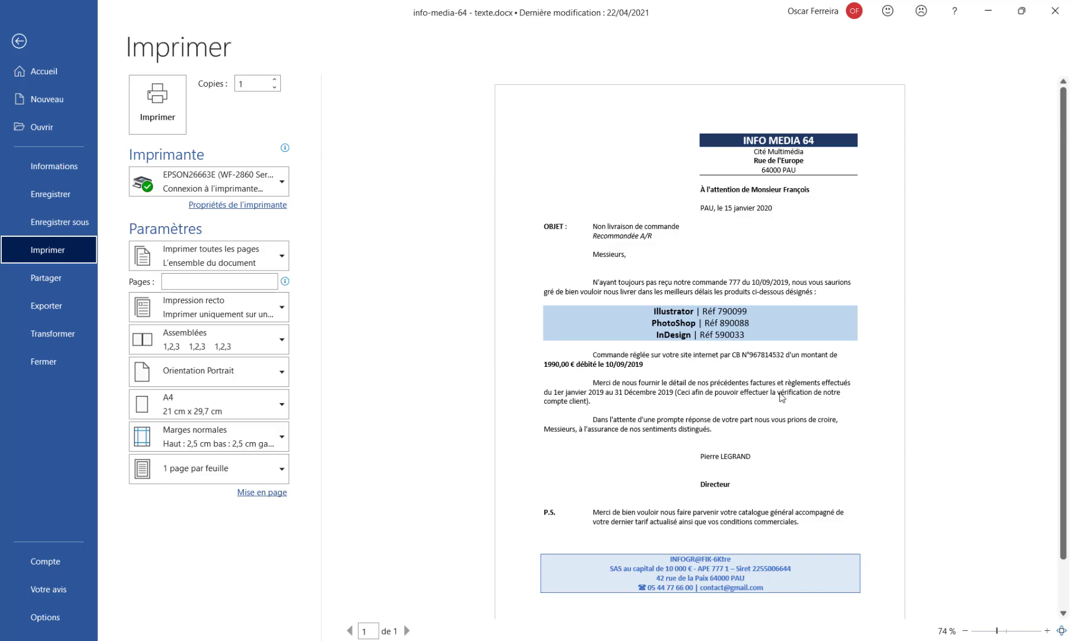
left_click(19, 41)
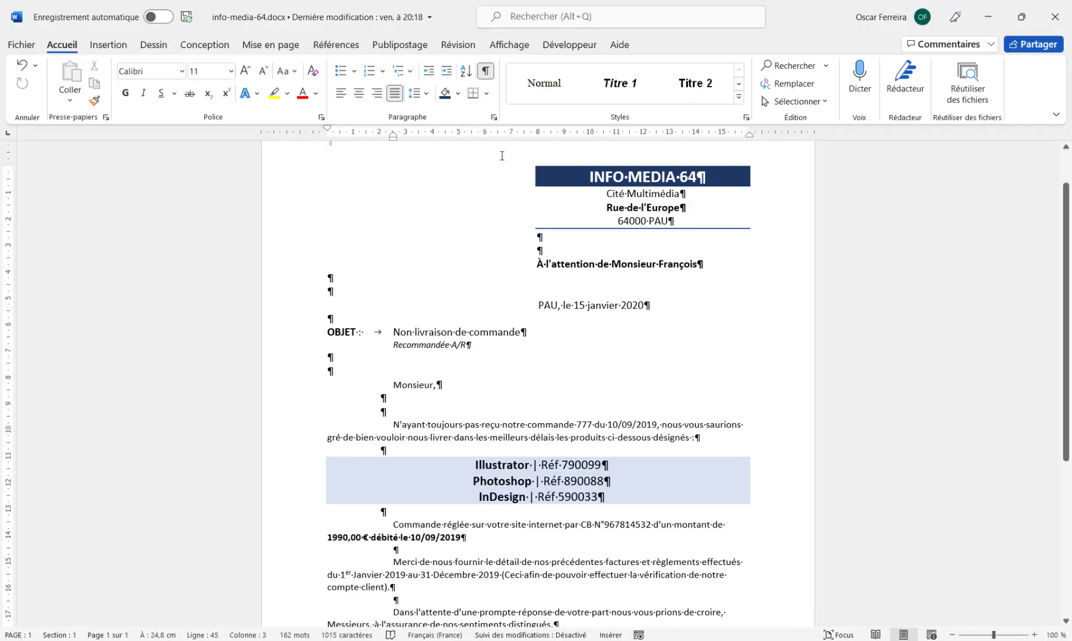
- Hide the formatting marks in info-media-64.docx
left_click(486, 72)
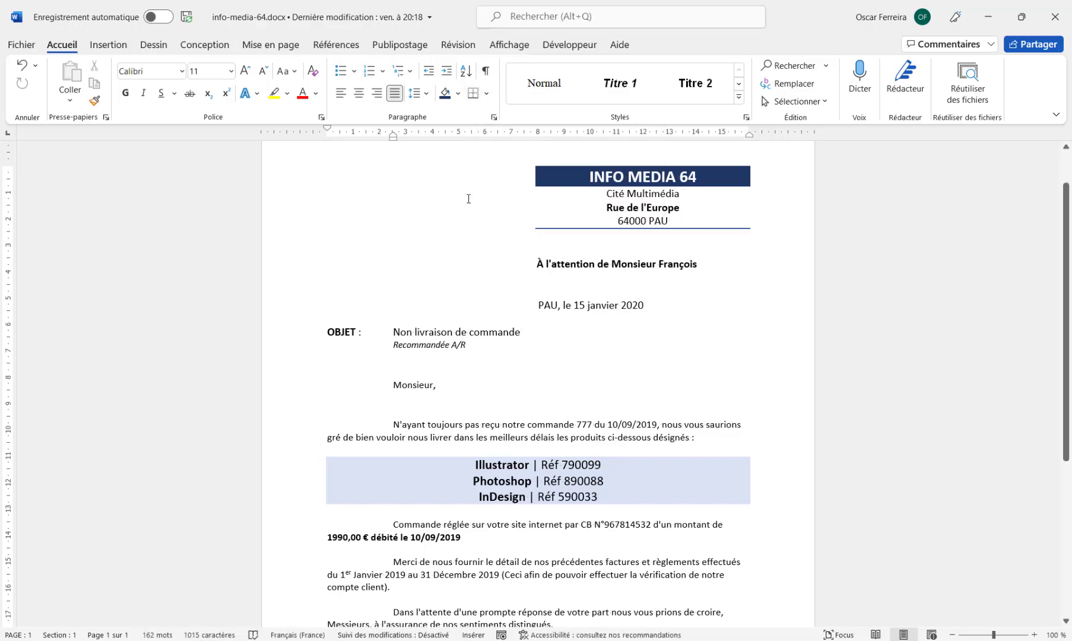